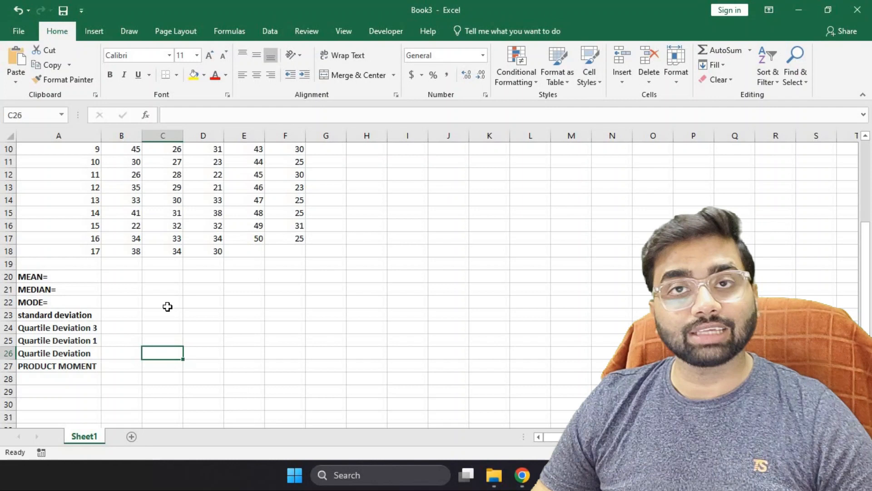
Select cell B20 beside the MEAN= label below the history marks
scroll(167, 306, "up", 3)
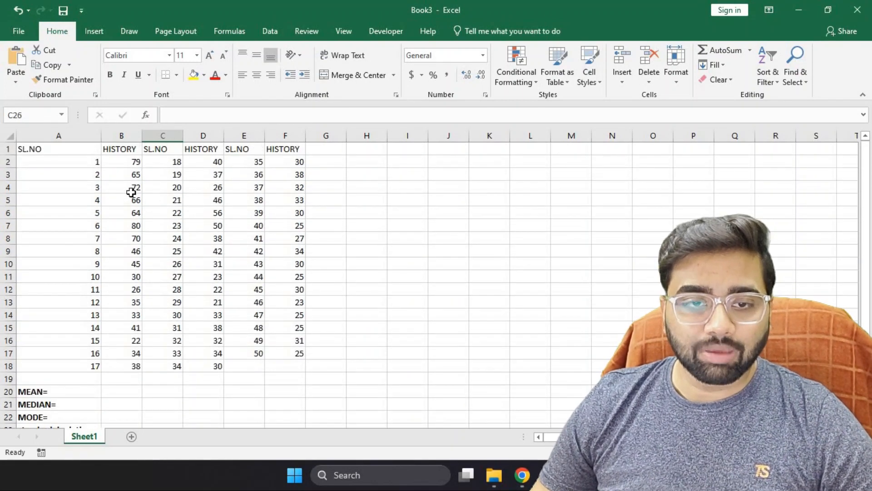
left_click(128, 149)
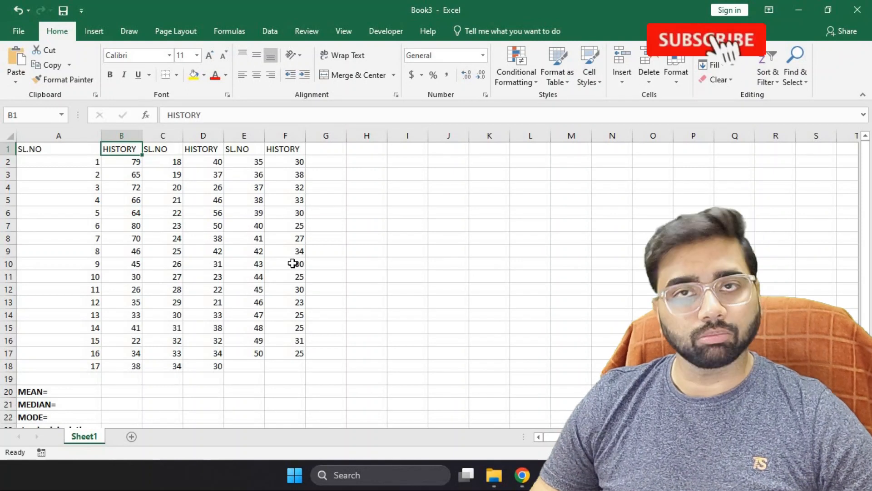
scroll(322, 328, "down", 1)
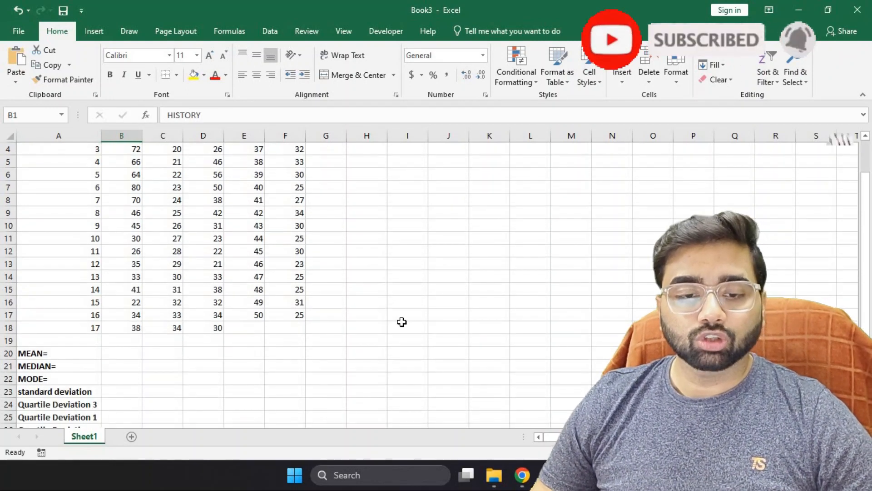
left_click(122, 353)
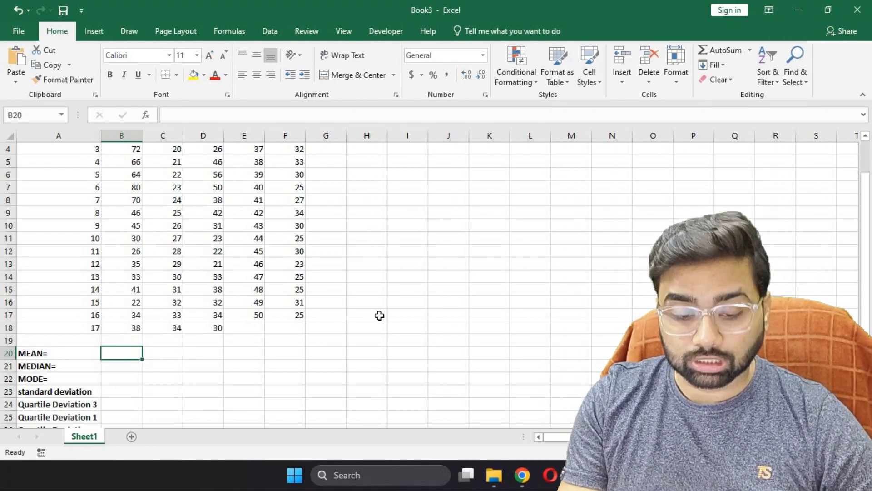
type("=")
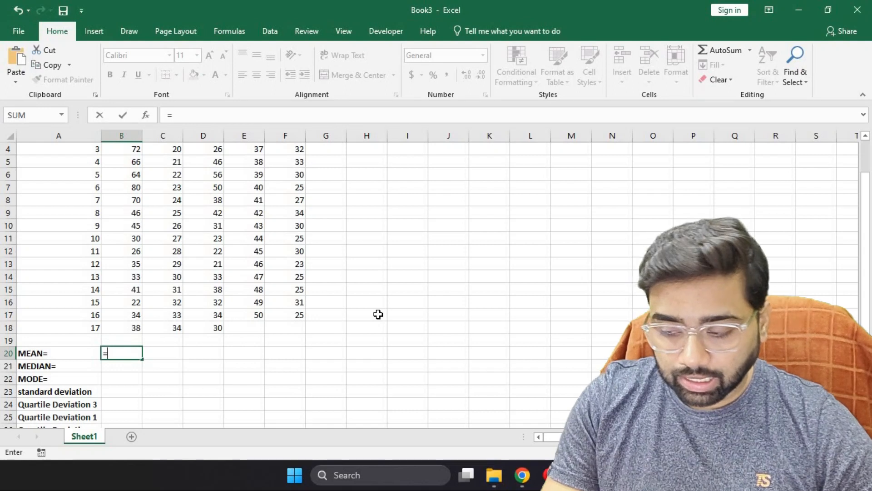
type("AVE")
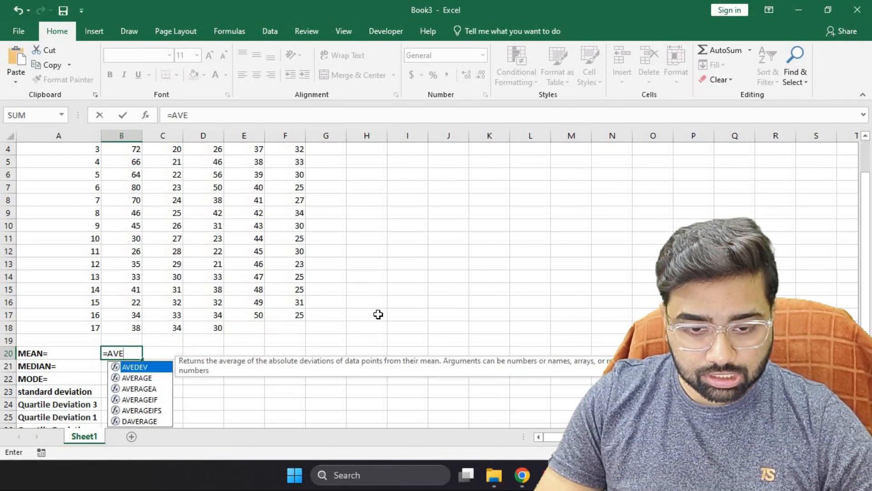
key("Down")
key("Down")
key("Up")
key("Return")
key("Up")
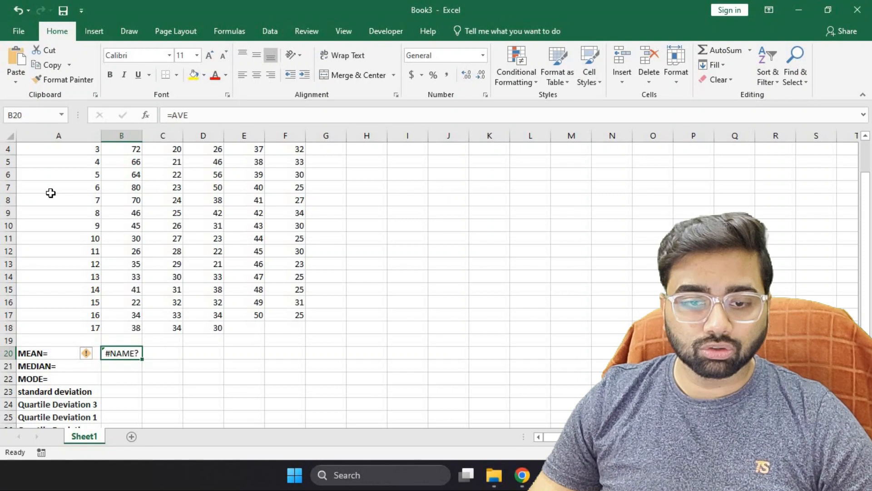
Calculate the mean of all history marks in B20 with the formula =AVERAGE(B2:B18,D2:D18,F2:F17)
type("=AVERAGE")
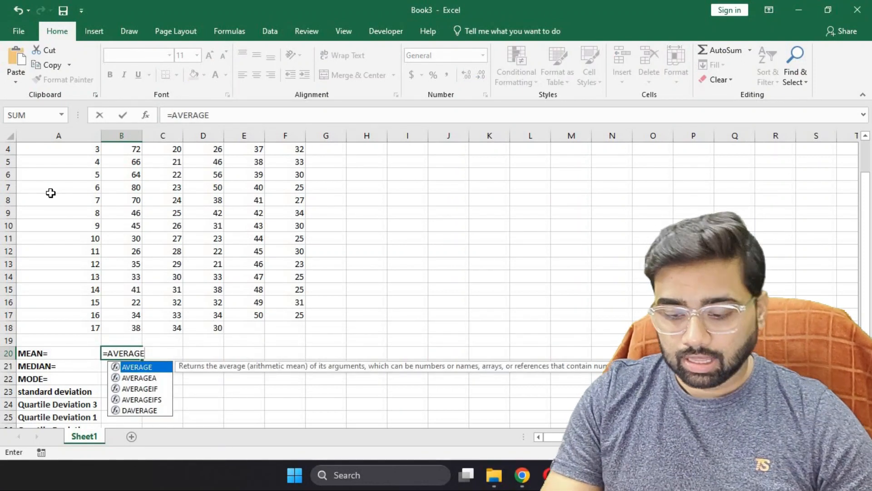
type("(")
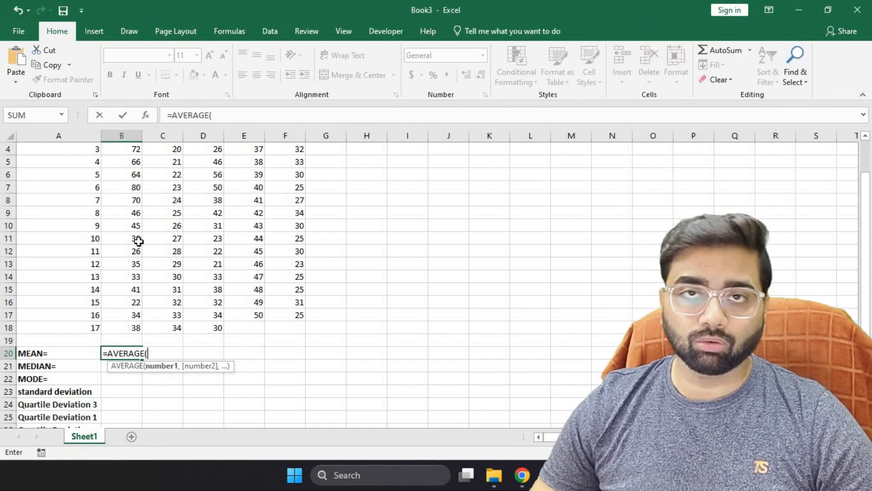
scroll(137, 187, "up", 1)
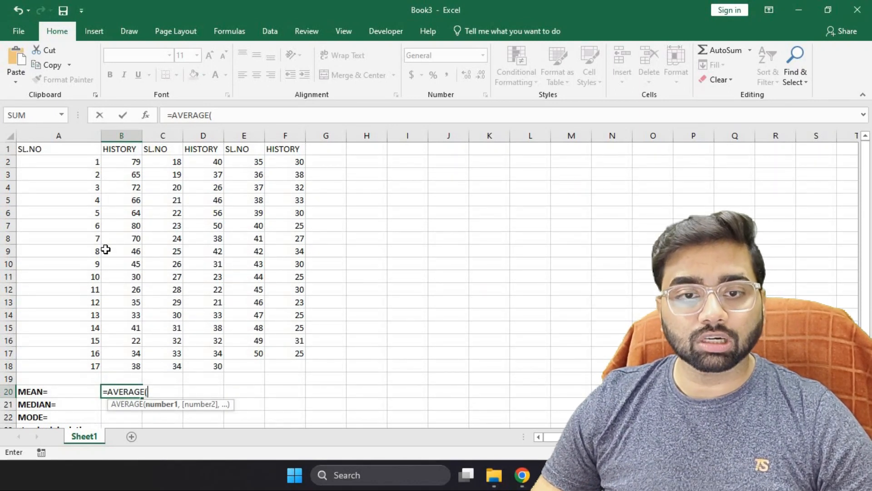
left_click_drag(121, 162, 123, 367)
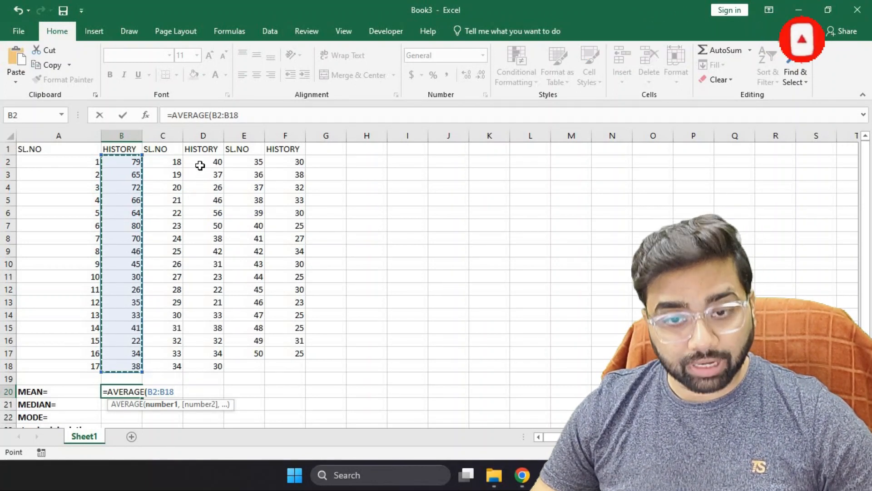
type(",")
left_click_drag(203, 166, 204, 366)
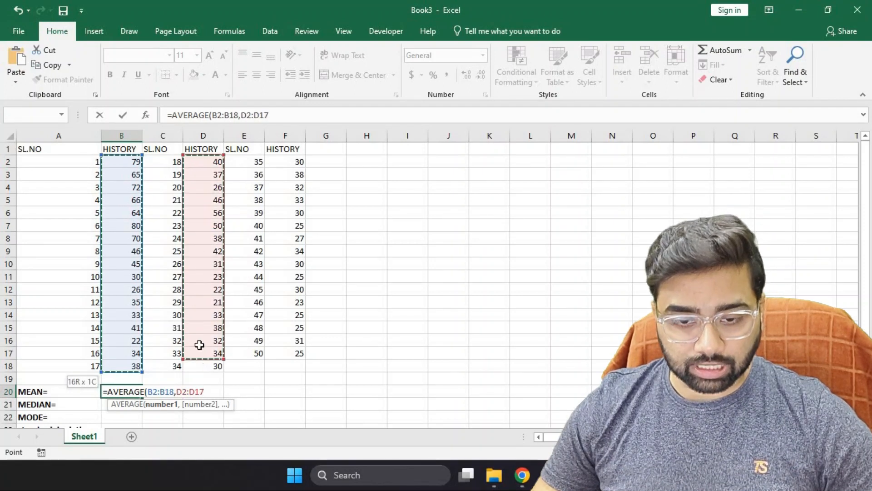
type(",")
left_click_drag(295, 161, 289, 346)
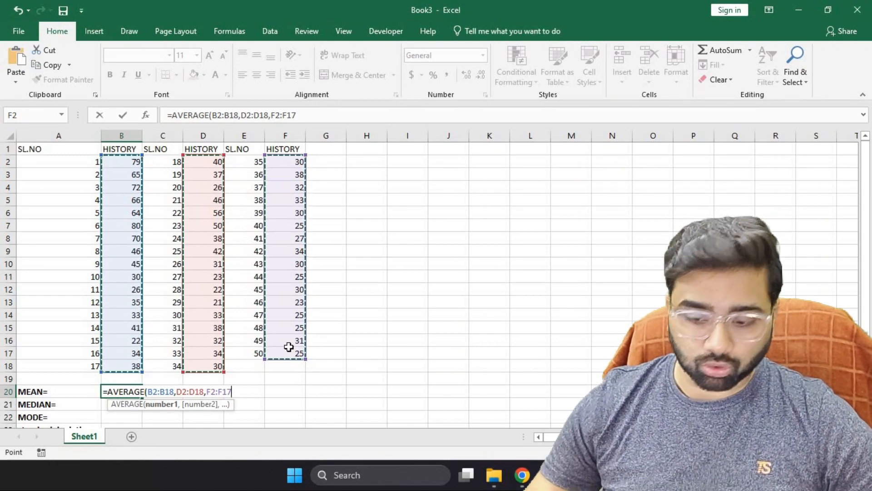
type(")")
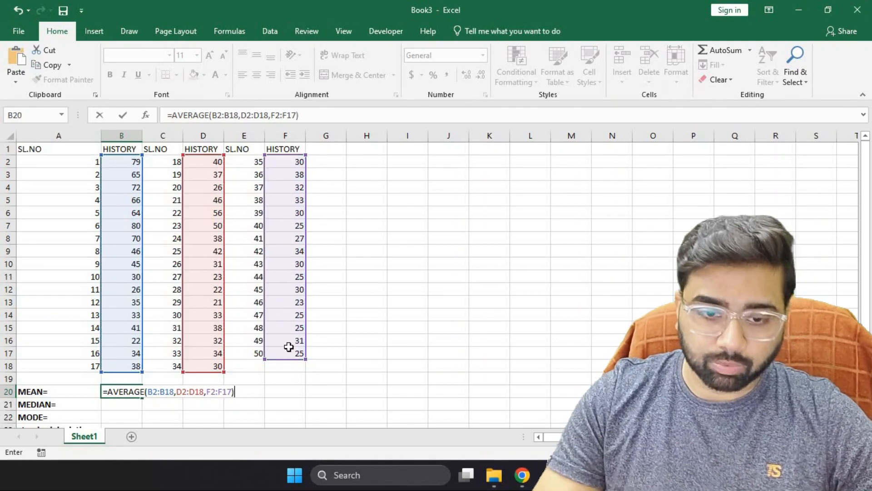
key("Return")
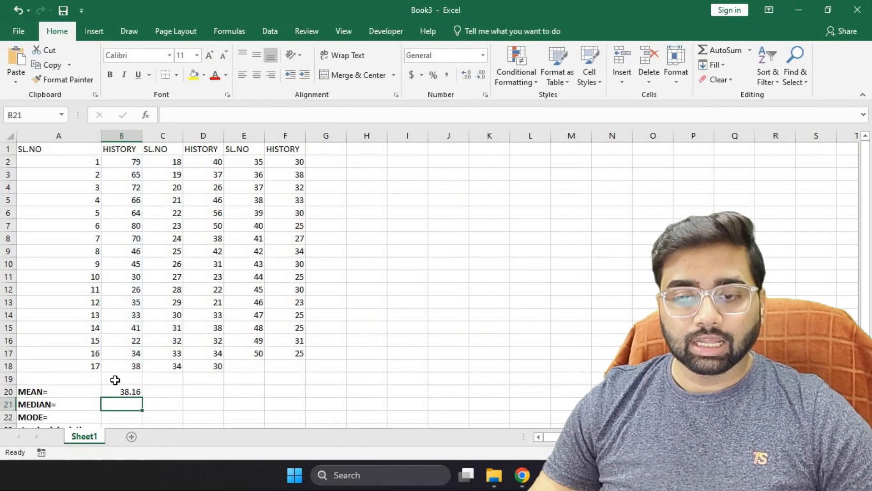
Review the mean formula in B20 and select cell B21 beside the MEDIAN= label
key("Up")
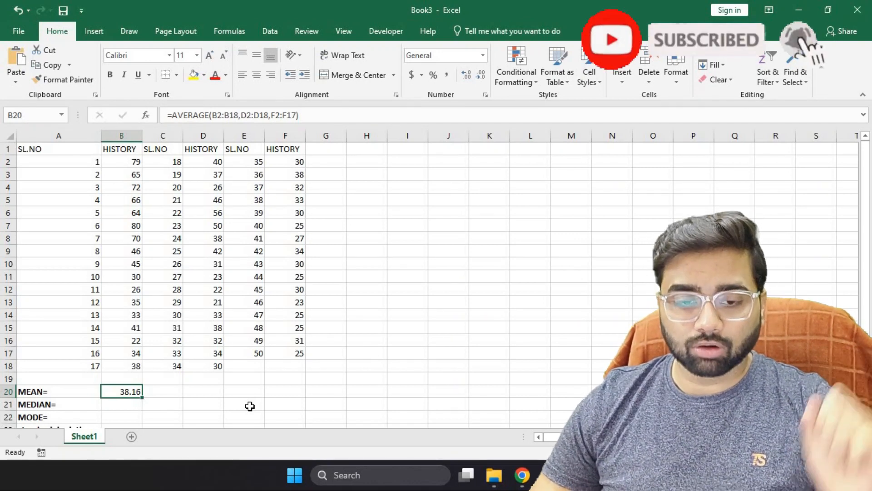
scroll(128, 365, "down", 1)
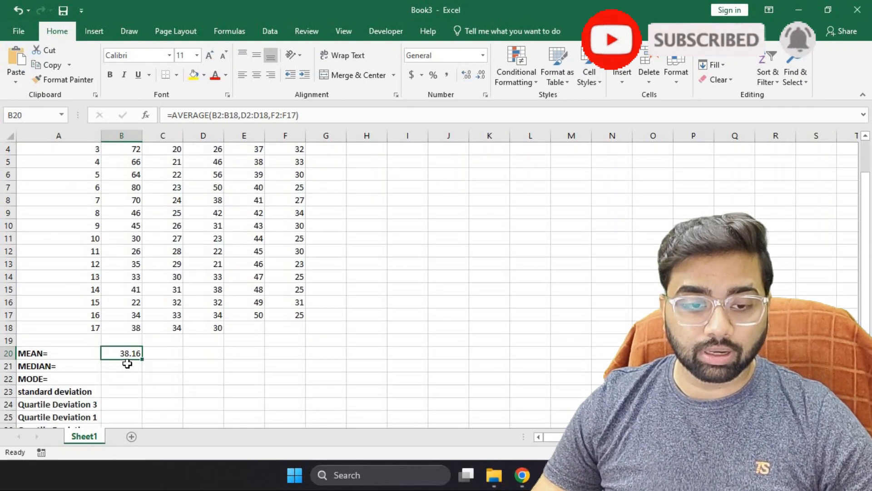
left_click(126, 365)
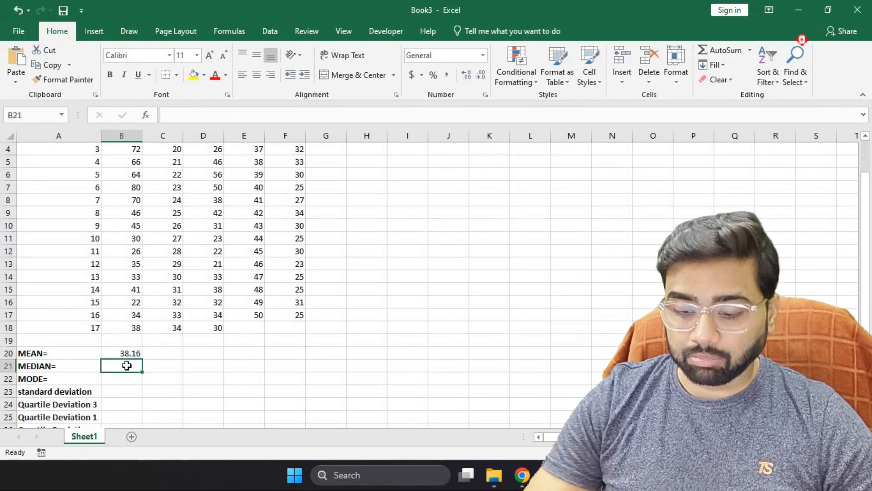
type("=")
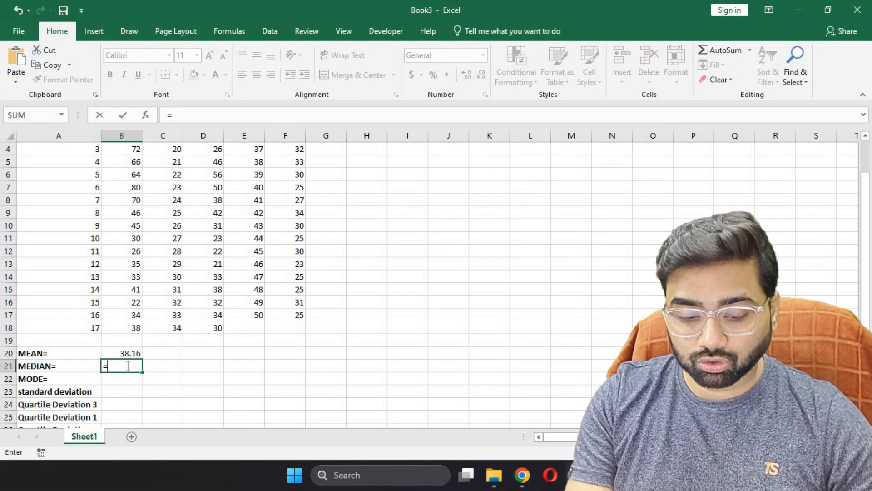
type("ME")
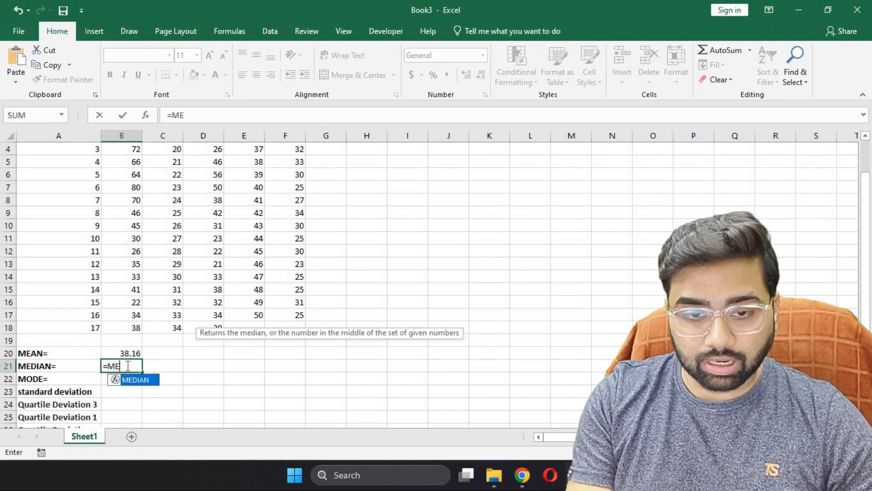
type("D")
key("Right")
key("Left")
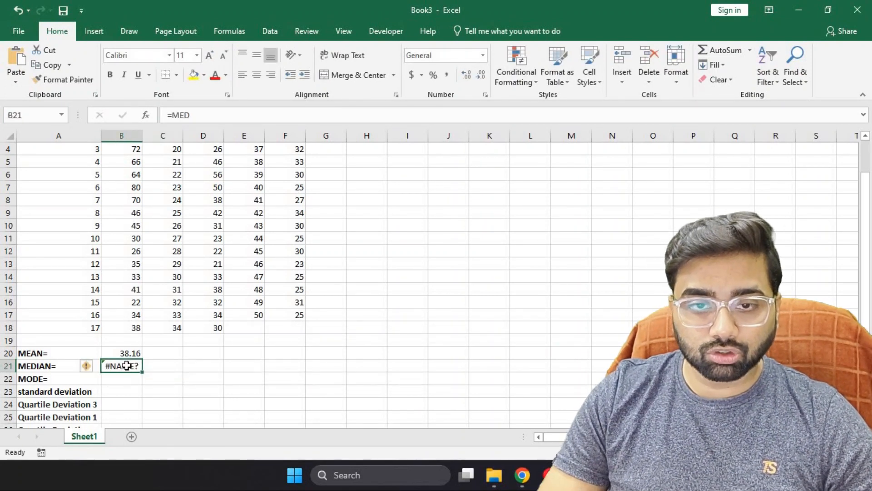
Calculate the median of all history marks in B21 with the formula =MEDIAN(B2:B18,D2:D18,F2:F17)
type("=")
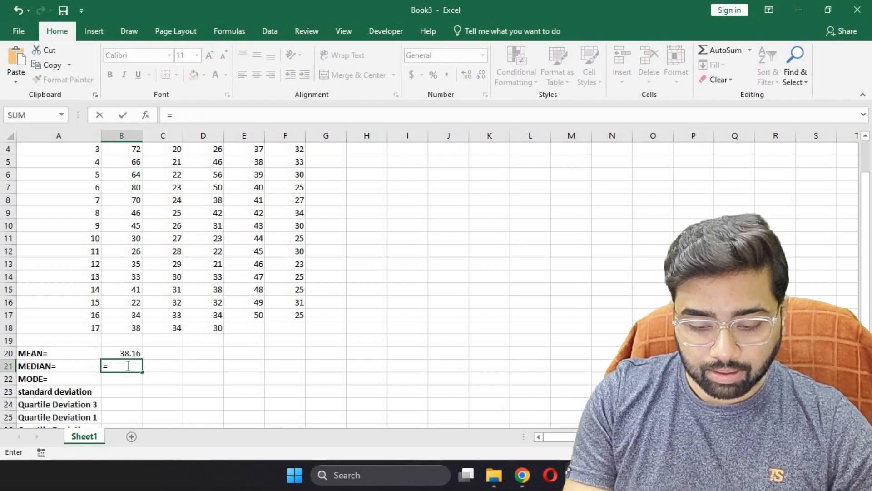
type("MEDIAN(")
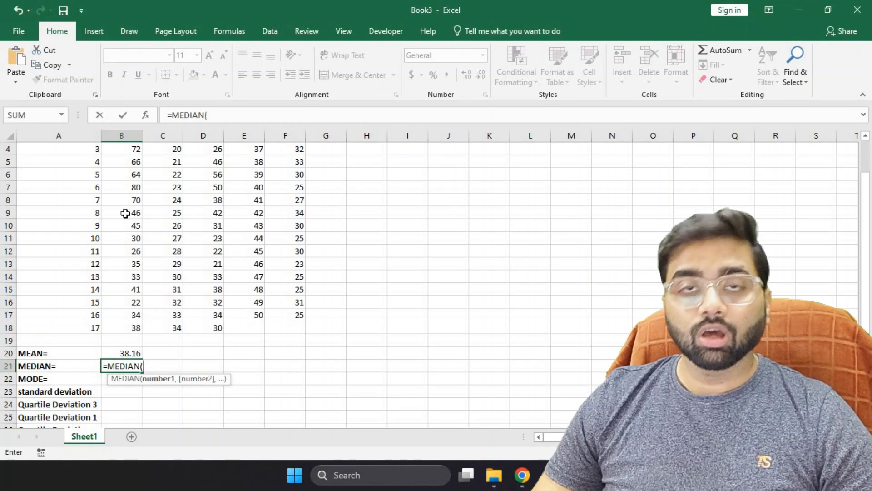
scroll(125, 177, "up", 1)
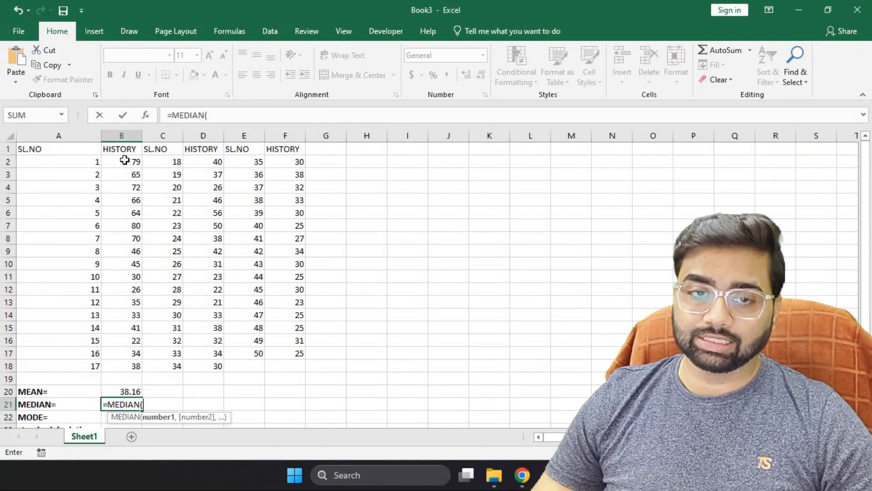
left_click_drag(125, 160, 129, 362)
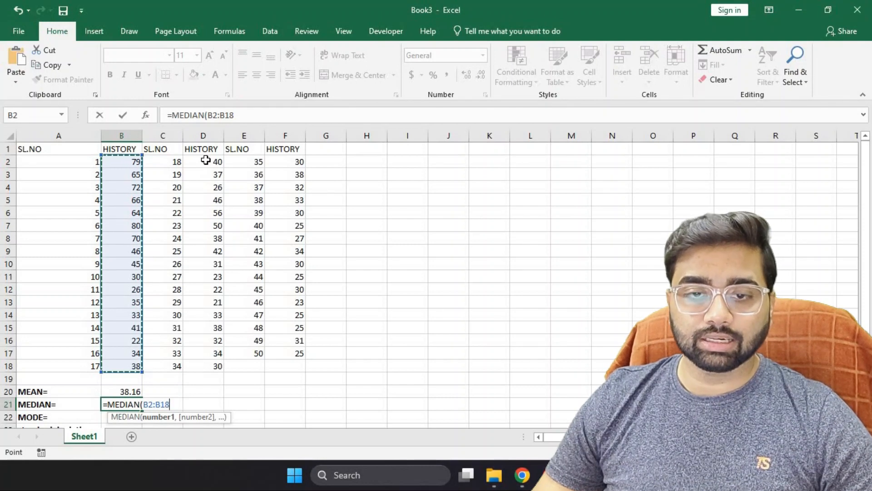
type(",")
left_click_drag(205, 162, 214, 366)
type(",")
left_click(291, 162)
left_click_drag(297, 325, 296, 347)
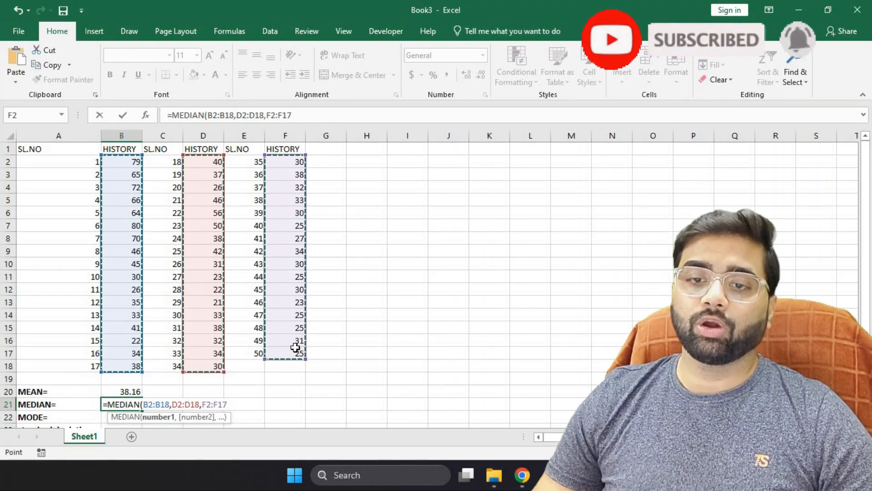
scroll(305, 330, "down", 1)
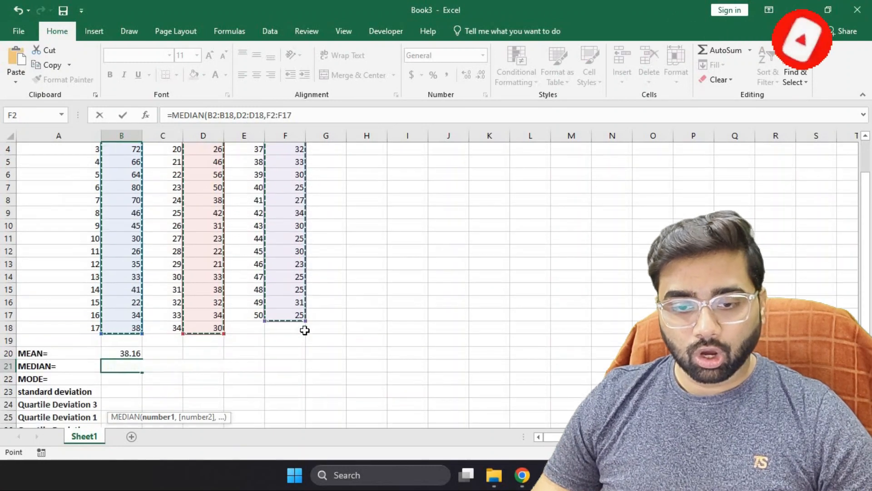
type(")")
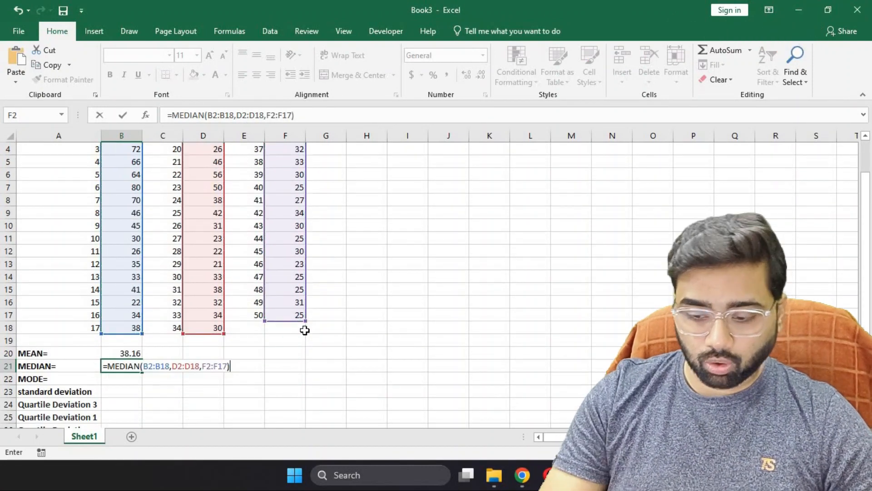
key("Return")
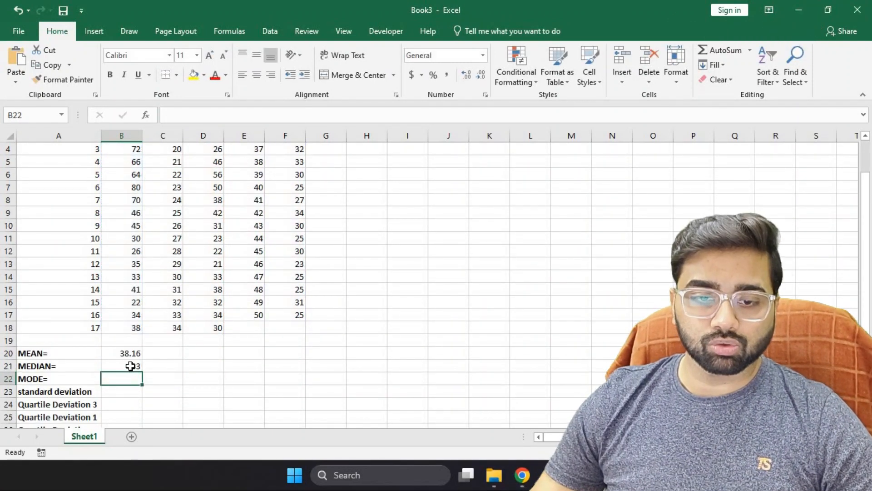
left_click(131, 366)
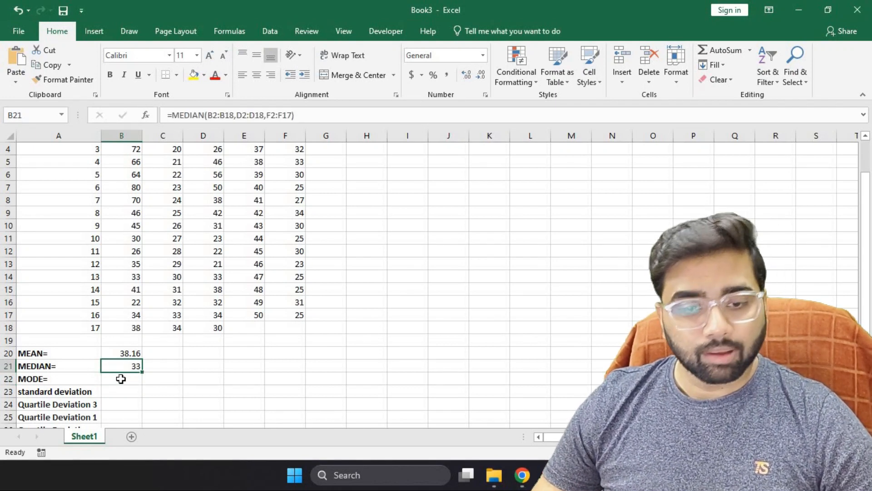
Calculate the mode of all history marks in B22 with the formula =MODE(B2:B18,D2:D18,F2:F17)
left_click(120, 378)
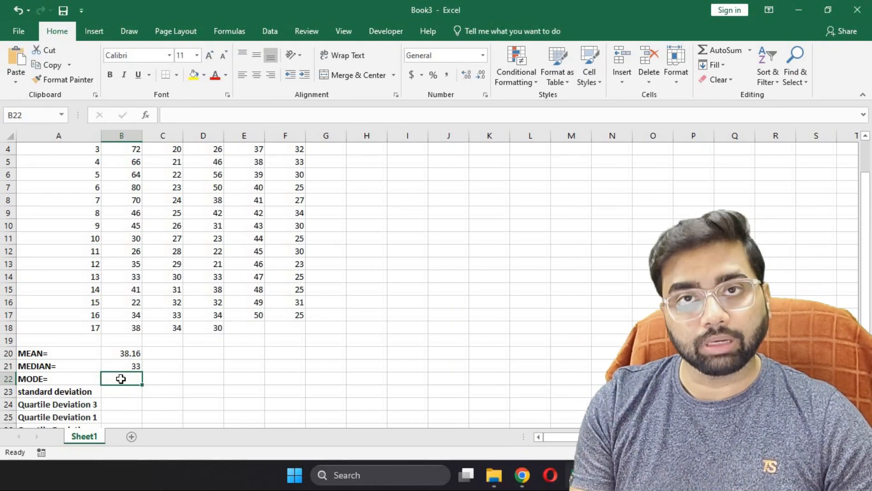
type("=")
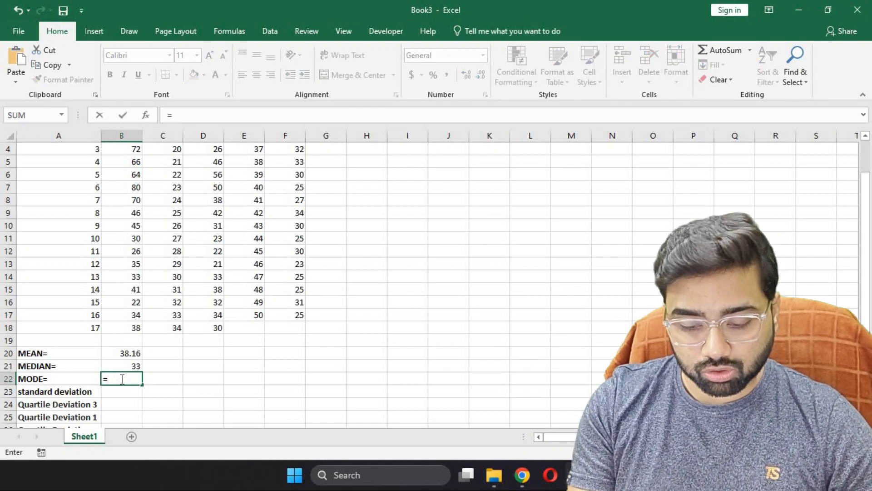
type("MODE")
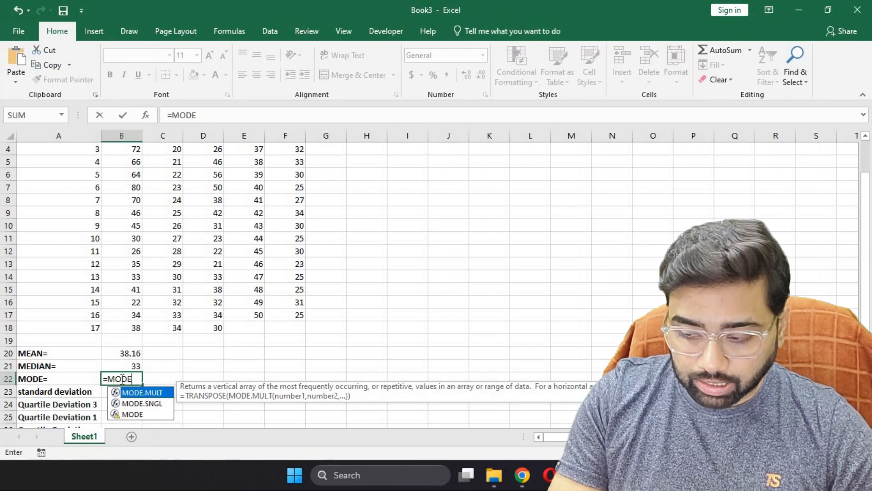
key("BackSpace")
type("E(")
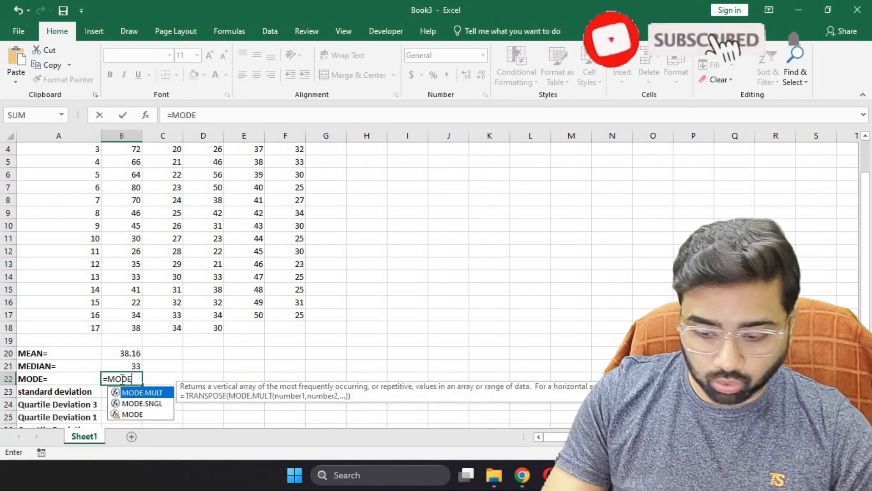
scroll(136, 172, "up", 1)
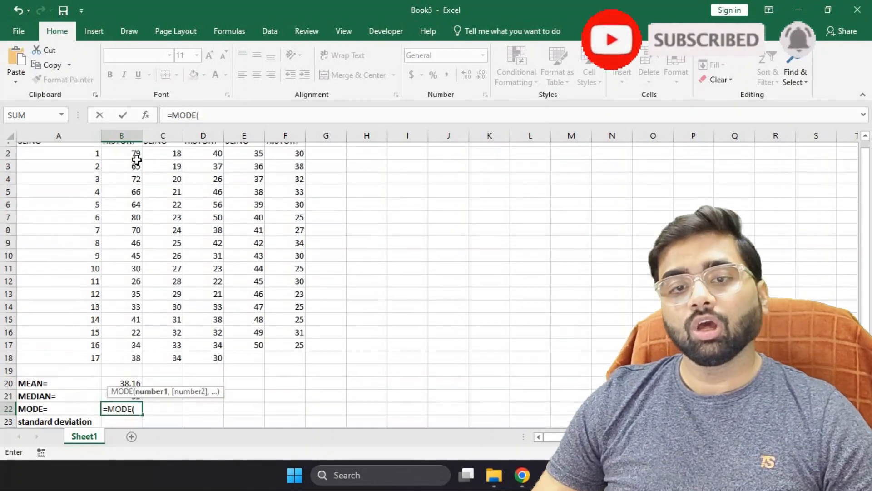
left_click(136, 163)
left_click_drag(121, 308, 135, 365)
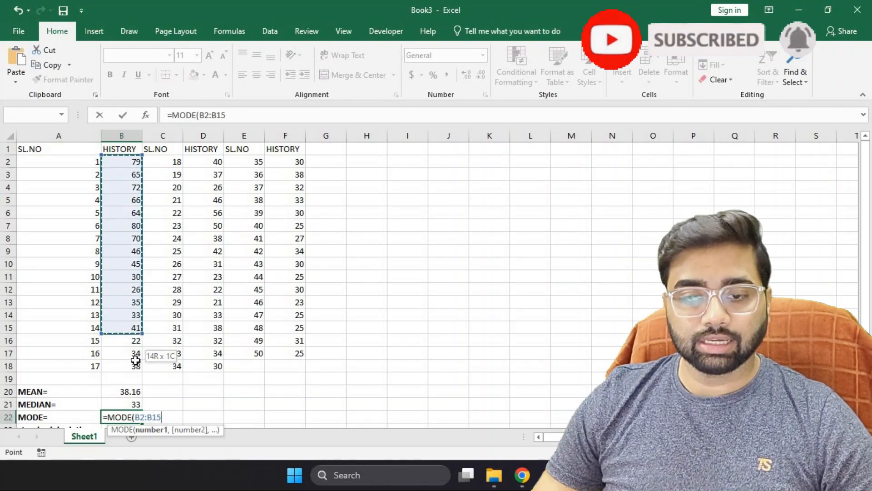
type(",")
left_click_drag(214, 162, 216, 366)
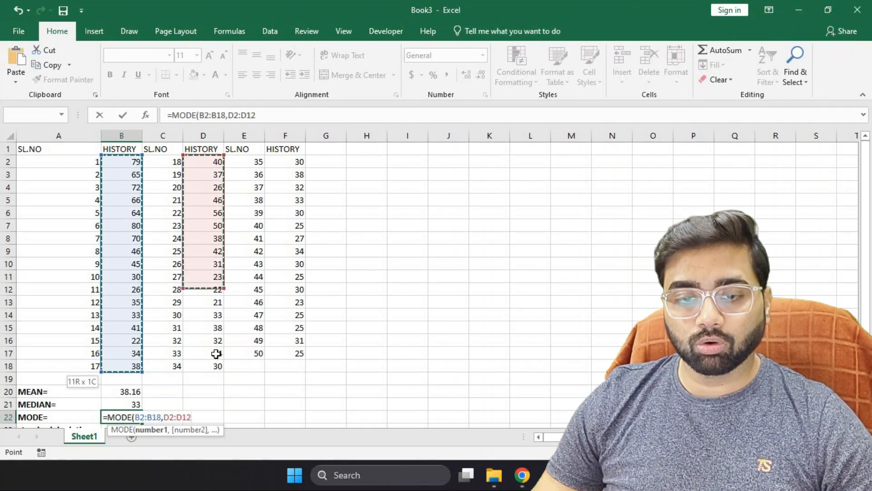
type(",")
left_click_drag(291, 162, 285, 354)
type(")")
key("Return")
scroll(154, 298, "down", 2)
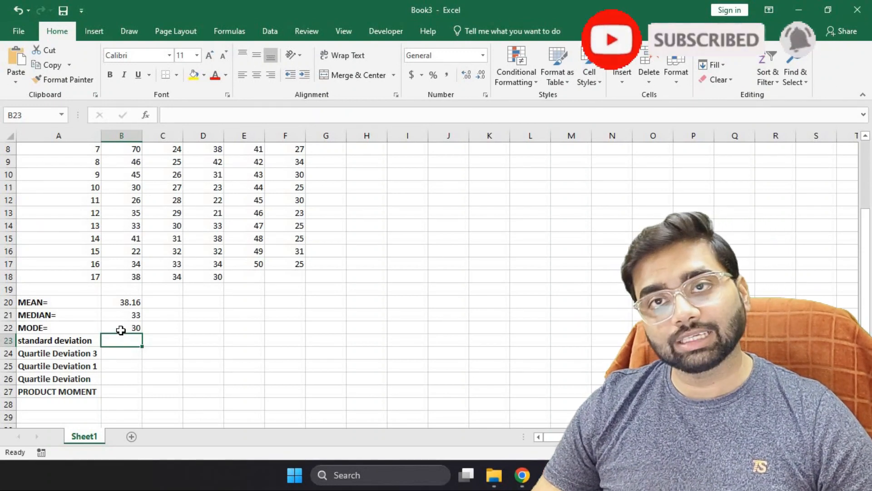
left_click(121, 327)
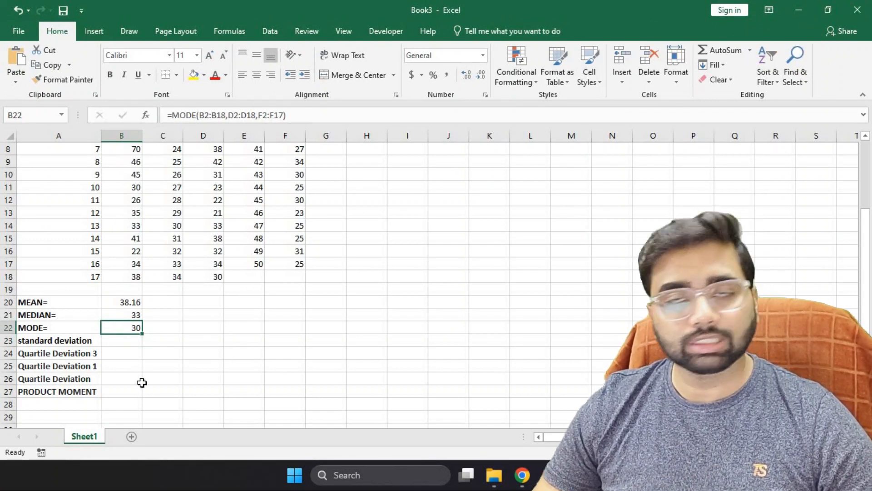
Calculate the standard deviation of all history marks in B23 with the formula =STDEV(B2:B18,D2:D18,F2:F17)
left_click(131, 341)
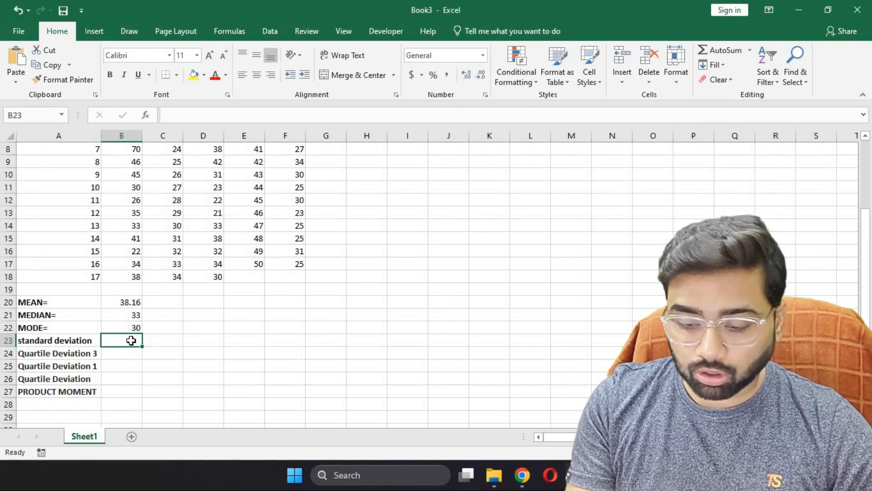
type("=")
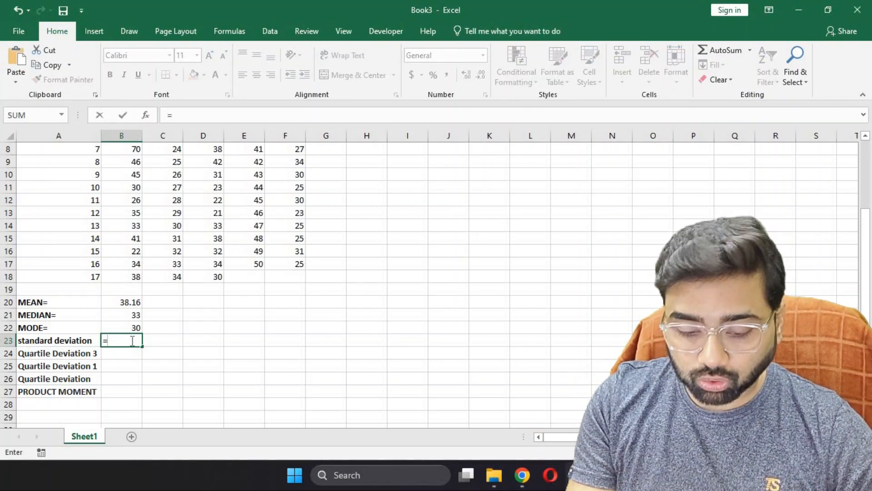
type("S")
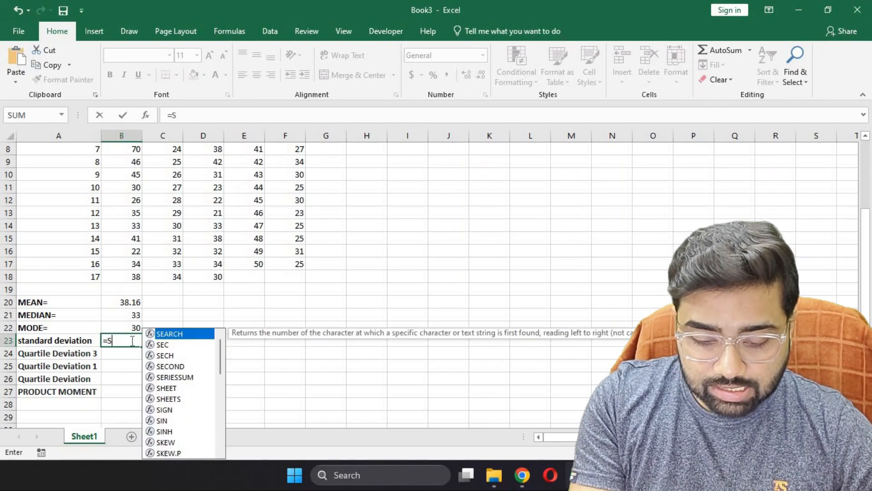
type("TDE")
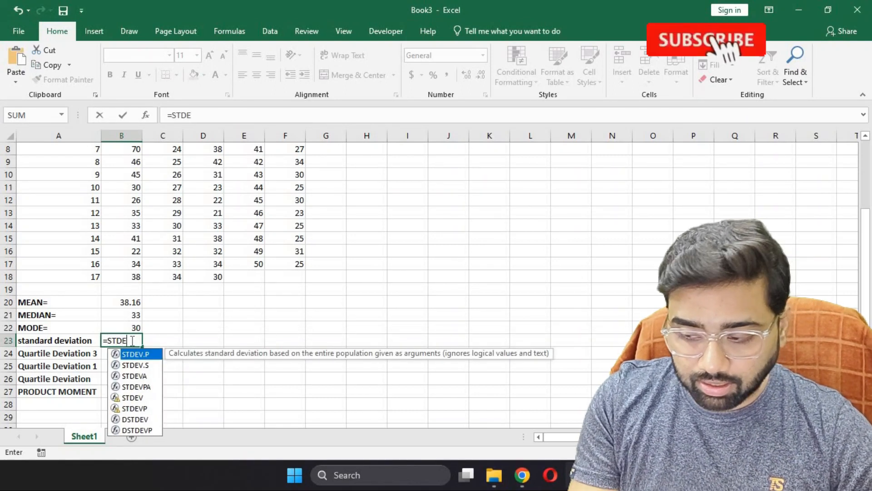
type("V")
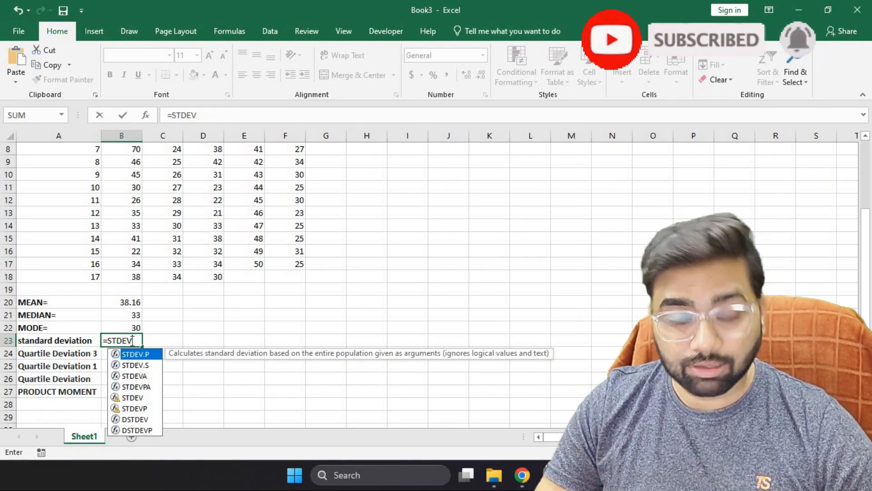
type("(")
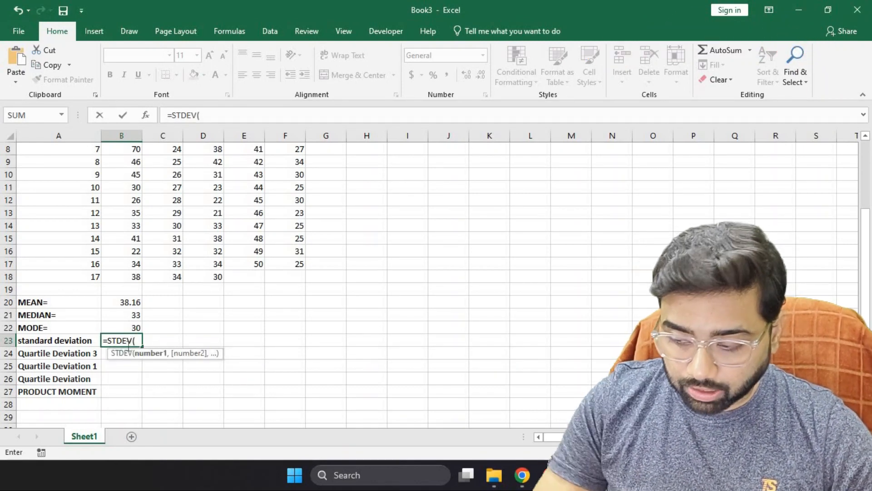
scroll(131, 158, "up", 2)
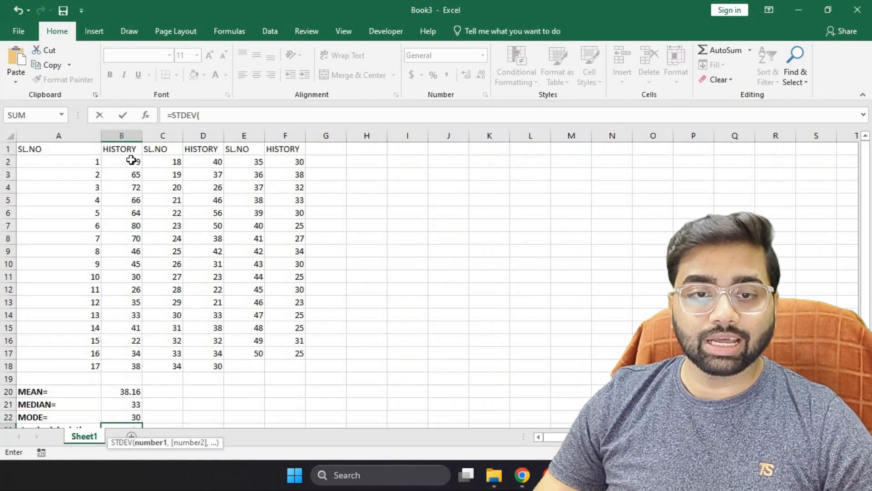
left_click_drag(131, 160, 127, 359)
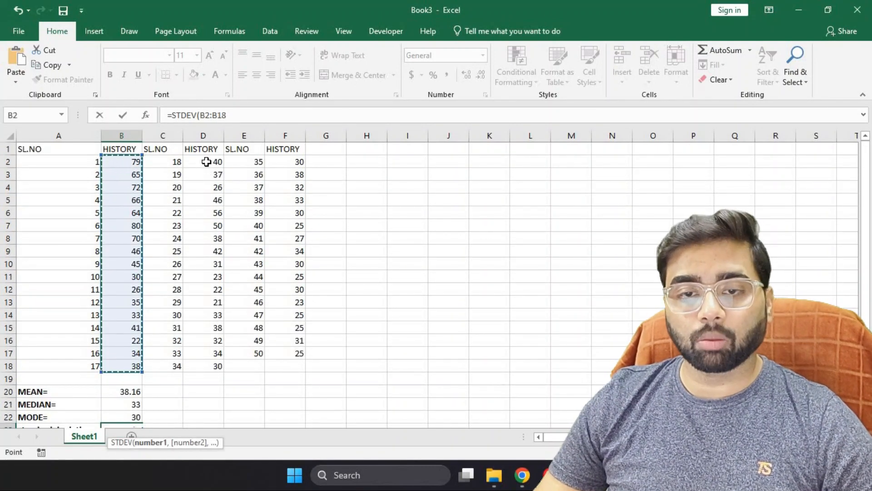
type(",")
left_click_drag(214, 366, 214, 162)
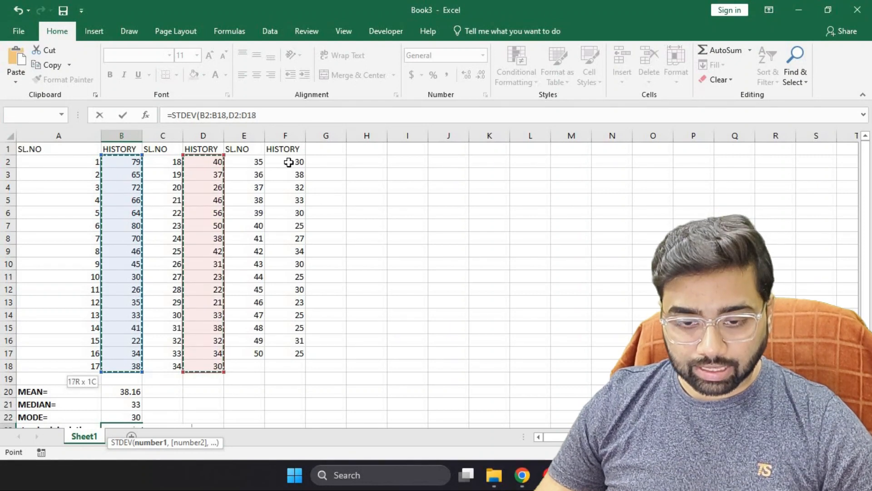
type(",")
left_click_drag(291, 161, 298, 355)
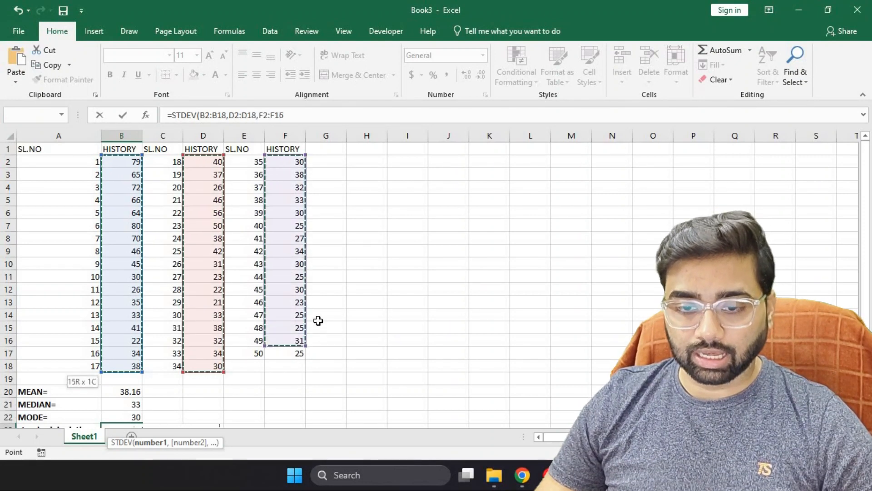
scroll(318, 319, "down", 2)
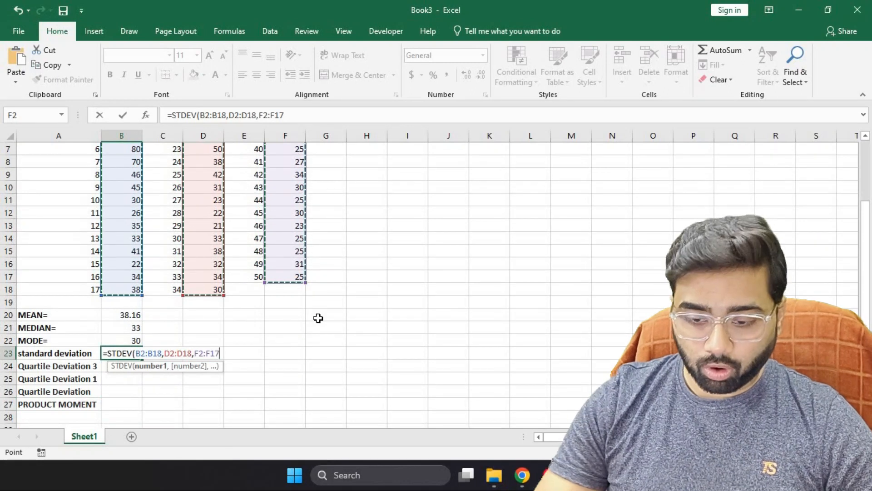
type(")")
key("Return")
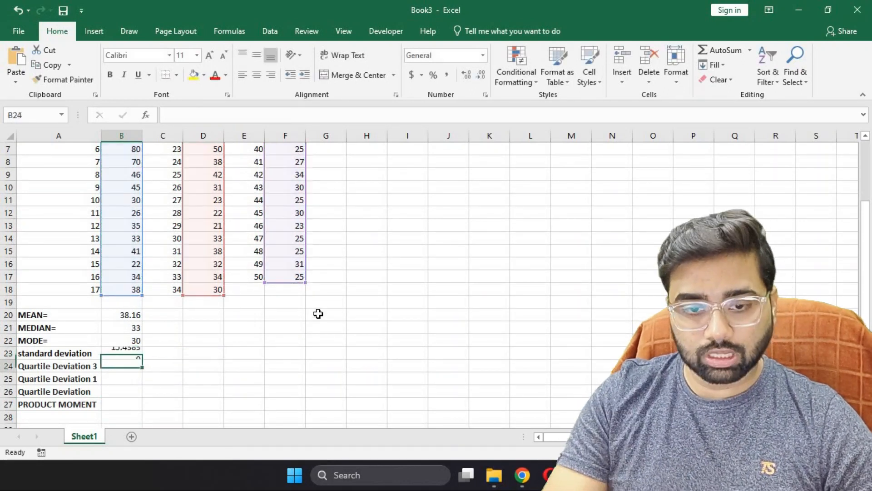
left_click(122, 353)
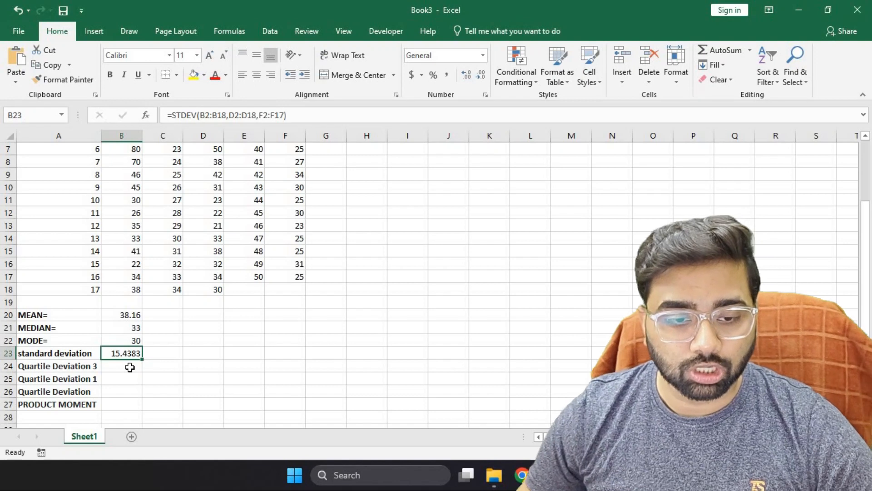
Calculate the third quartile of the first history column in B24 with the formula =QUARTILE(B2:B18,3)
left_click(130, 367)
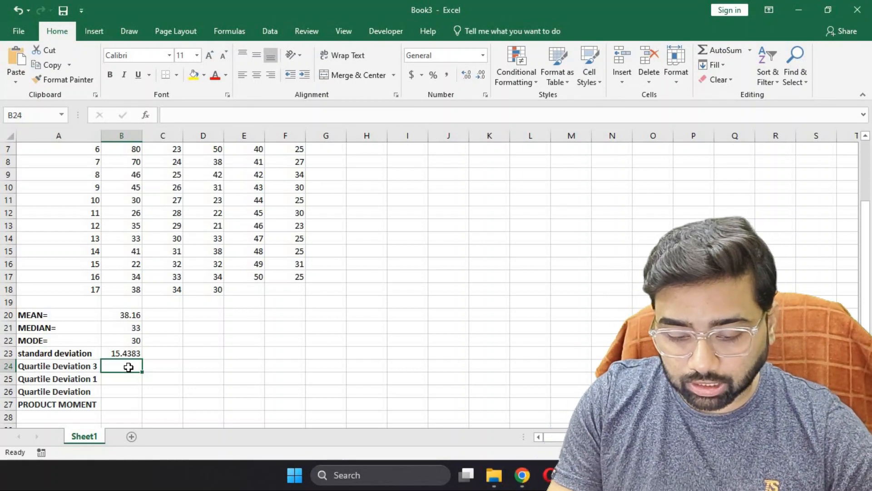
scroll(191, 327, "down", 1)
type("=")
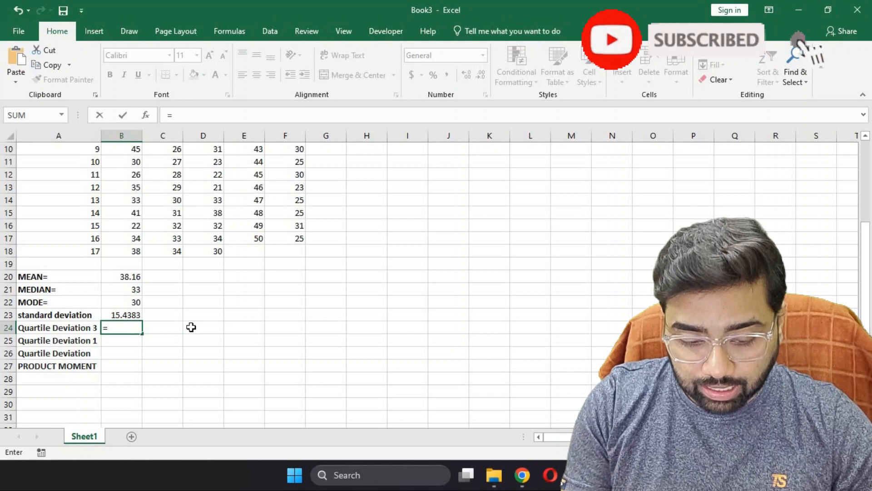
type("QUARTILE")
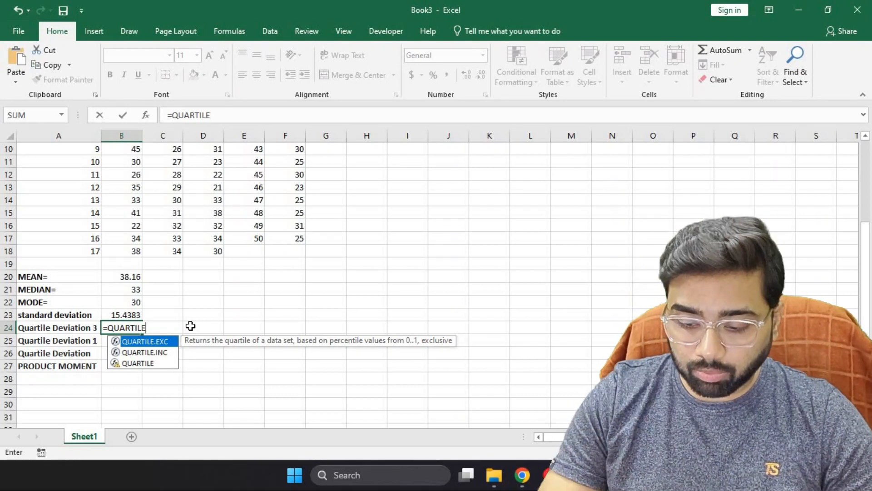
type("(")
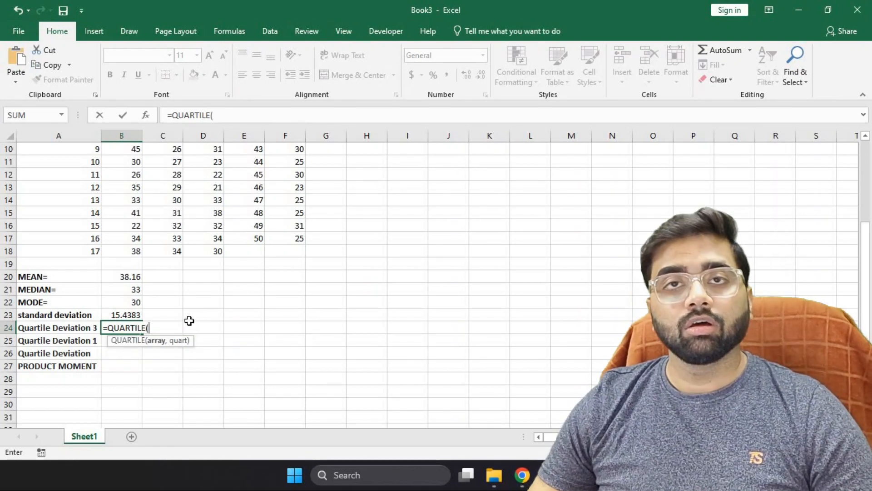
scroll(170, 327, "up", 3)
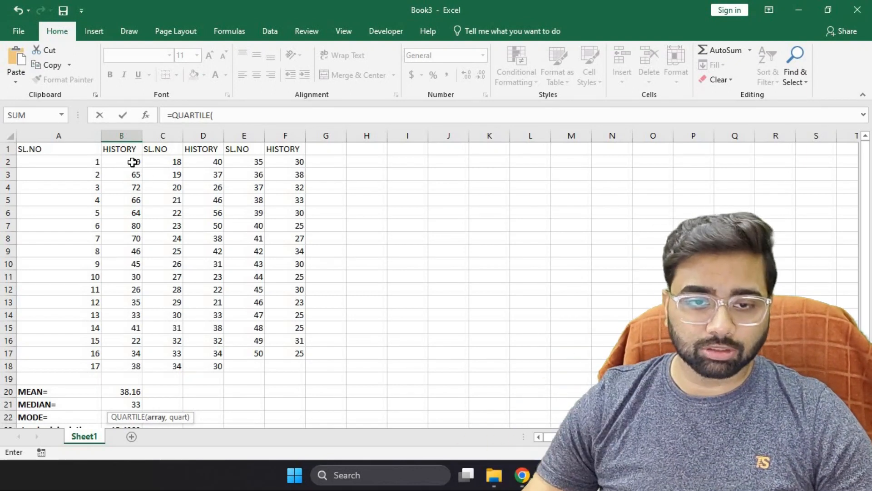
left_click_drag(122, 161, 122, 366)
scroll(249, 325, "down", 4)
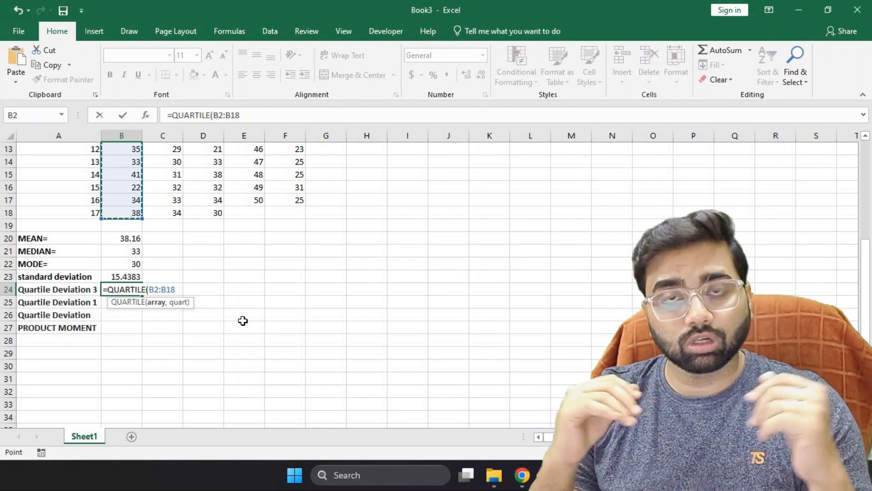
type(",3")
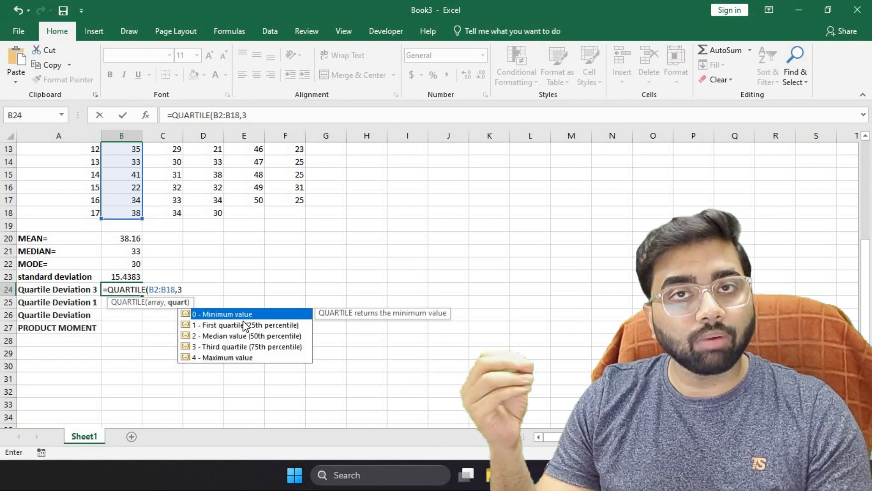
type(")")
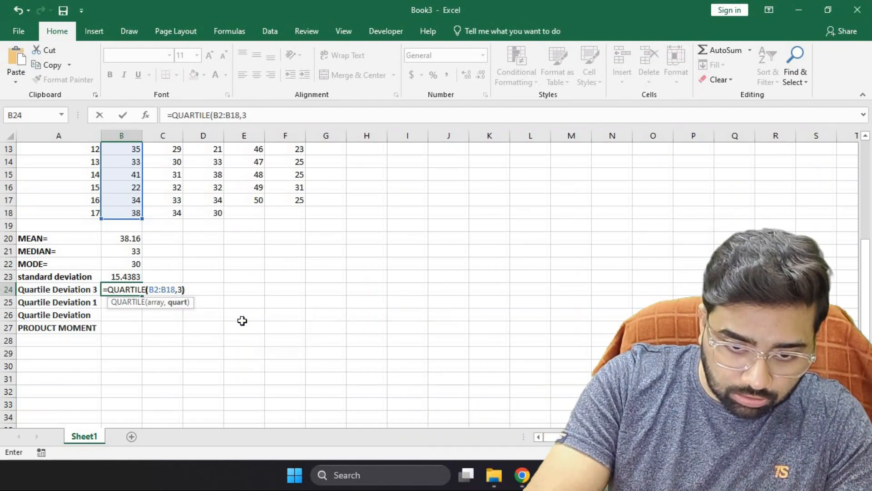
key("Return")
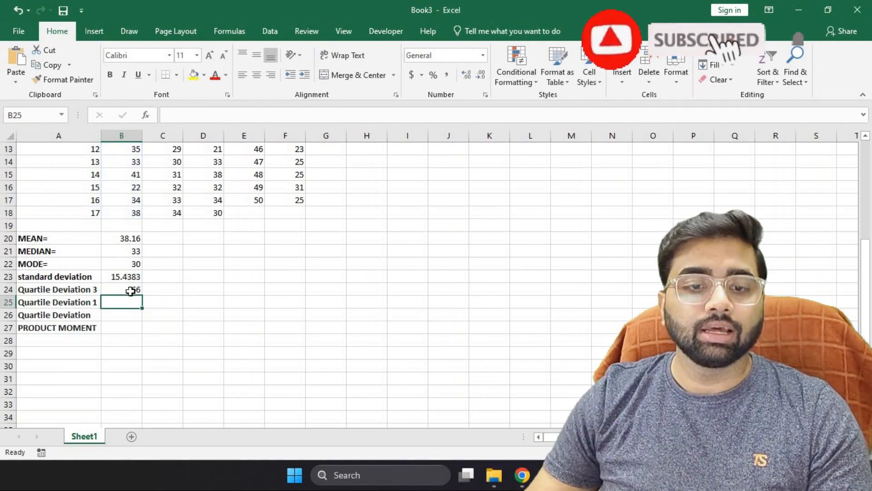
left_click(131, 291)
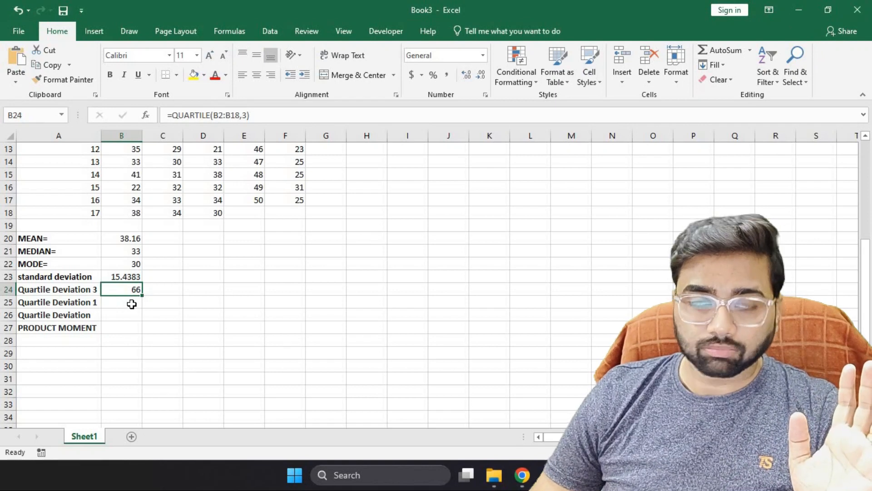
Calculate the first quartile of the first history column in B25 with the formula =QUARTILE(B2:B18,1)
key("Down")
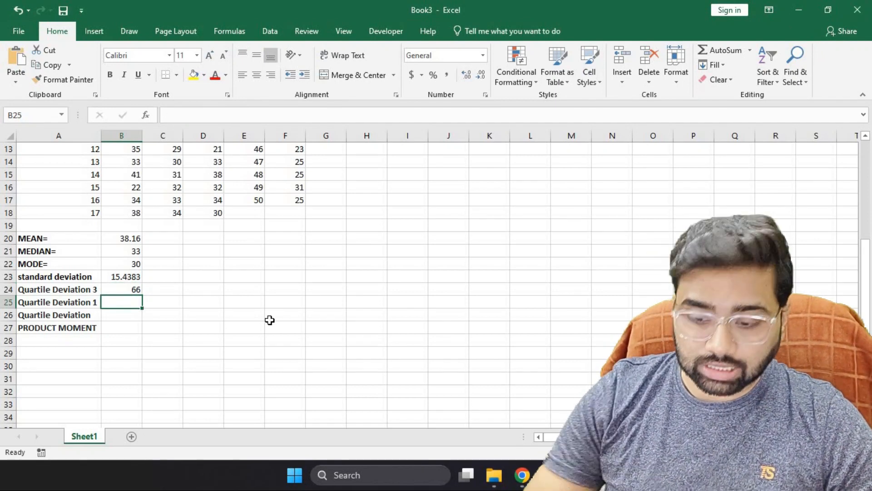
type("=")
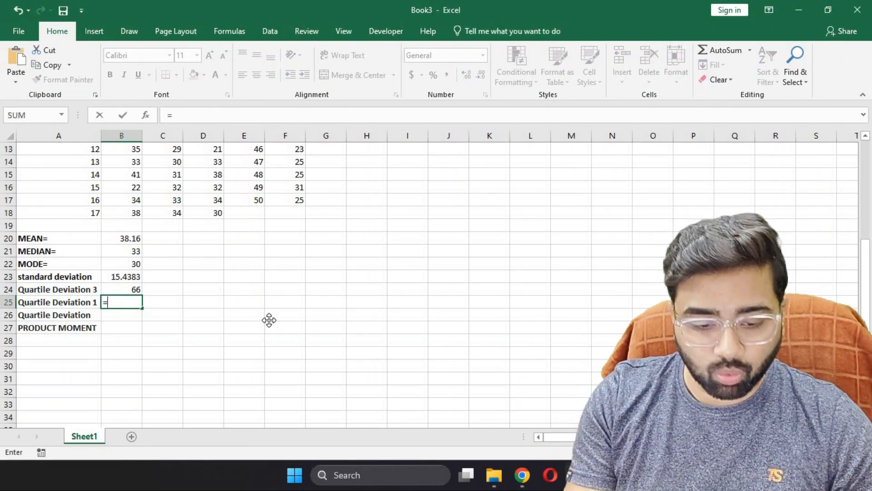
type("QU")
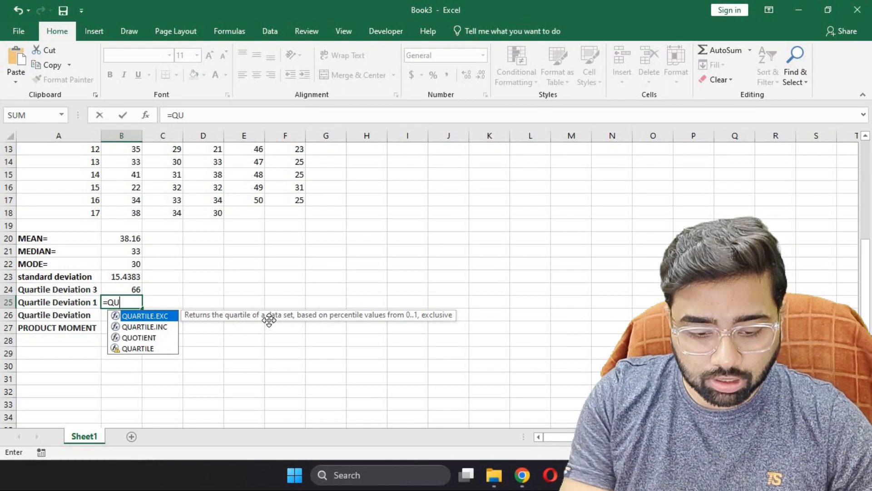
type("ARTILE")
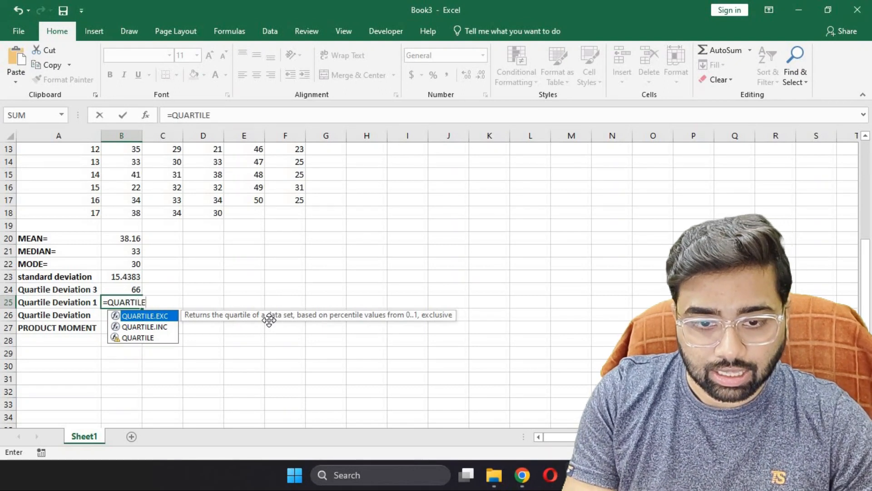
type("(")
scroll(130, 163, "up", 4)
left_click_drag(131, 164, 229, 365)
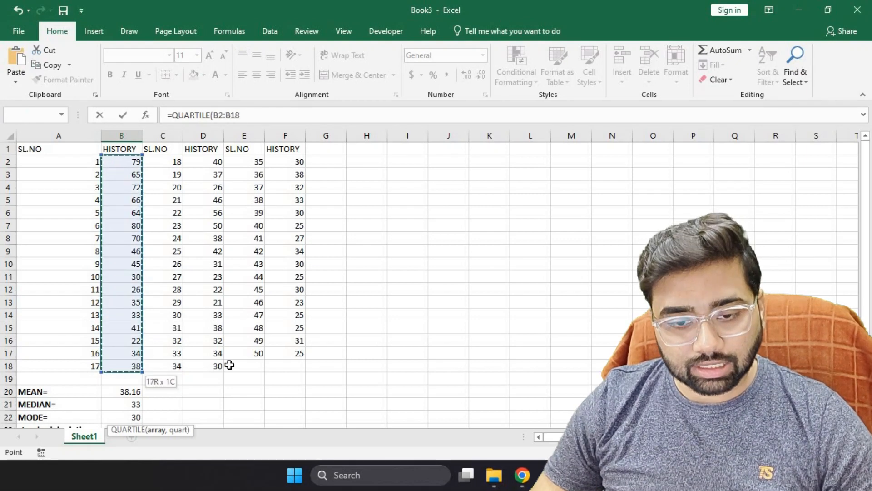
scroll(227, 365, "down", 3)
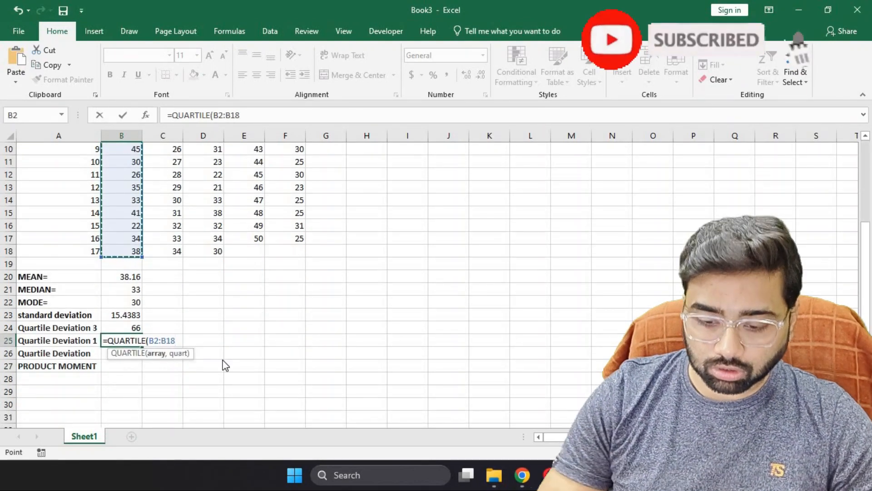
type(",1")
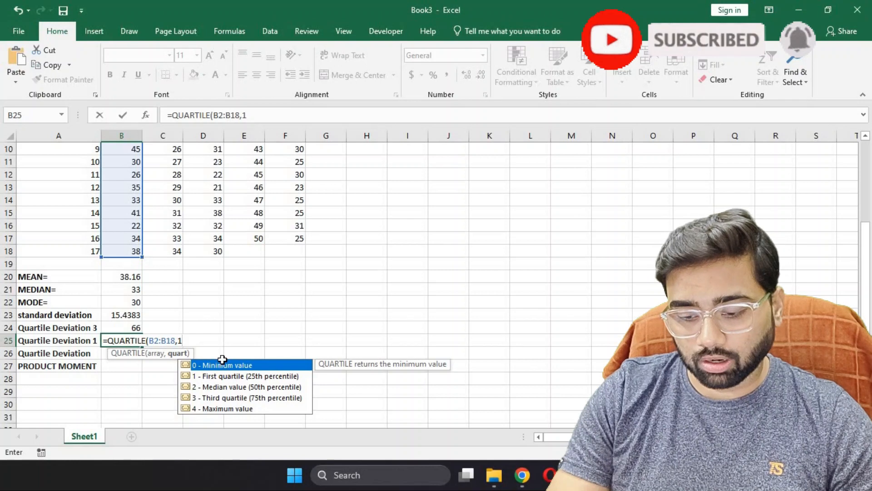
type(")")
key("Return")
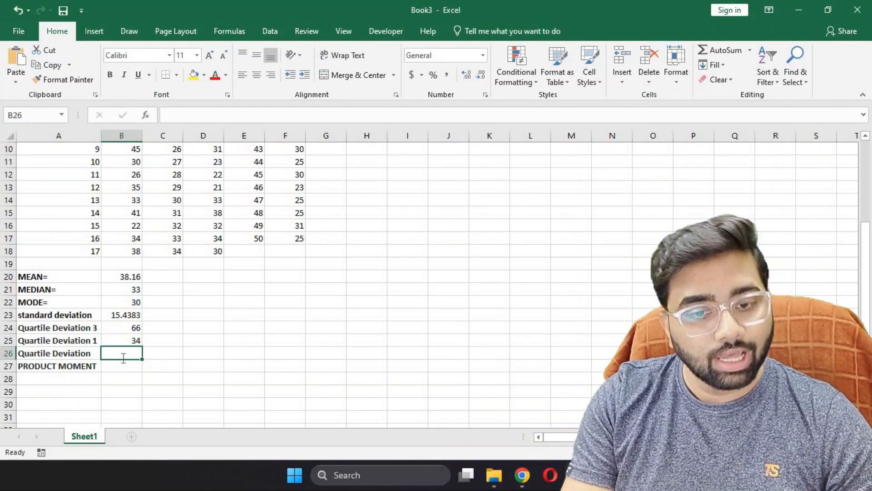
Calculate the quartile deviation in B26 with the formula =(B24-B25)/2 and review the formulas in B24 to B26
type("=")
left_click(131, 327)
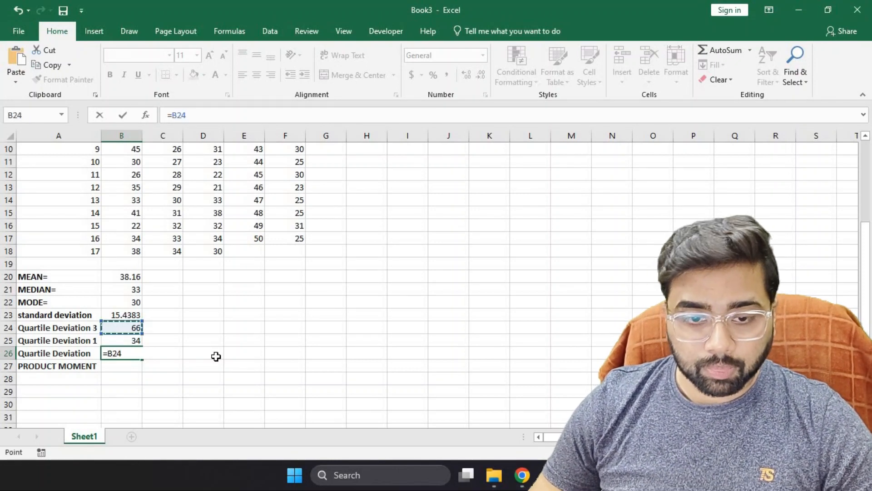
type("-")
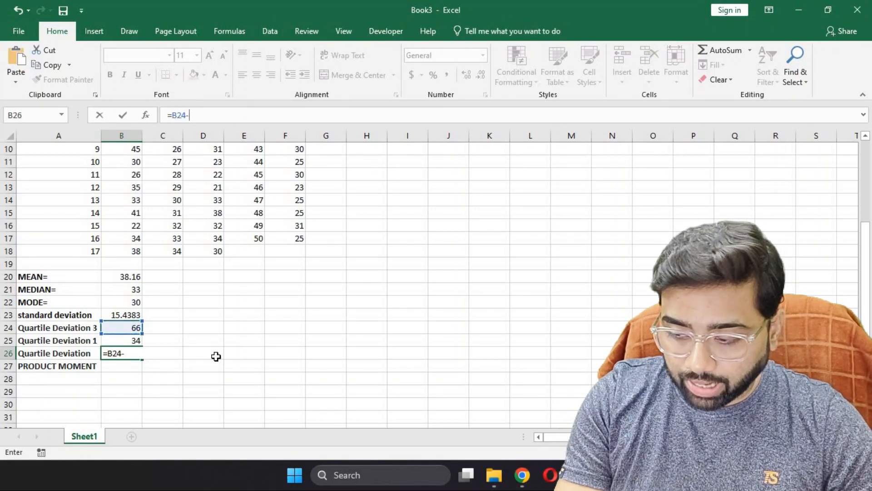
left_click(133, 340)
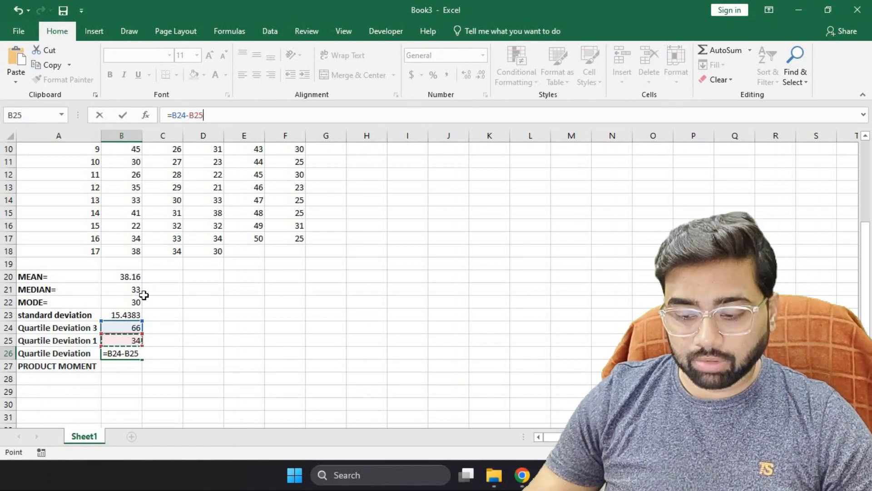
type(")")
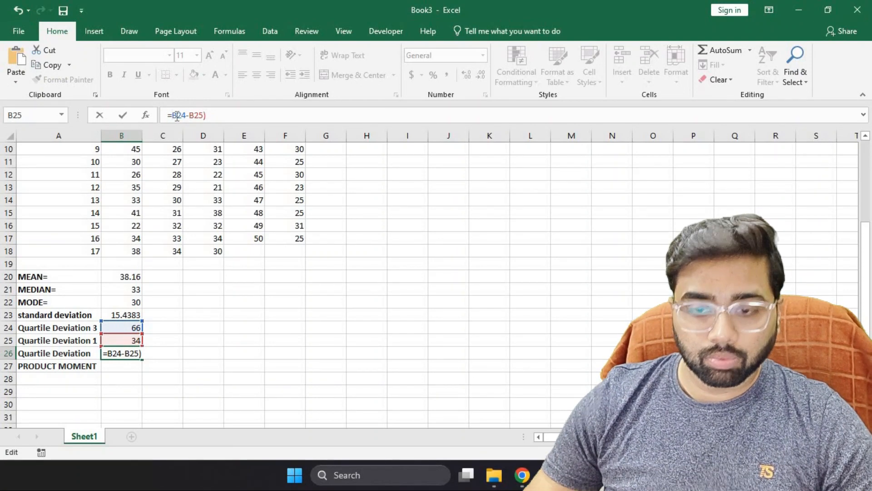
type("(")
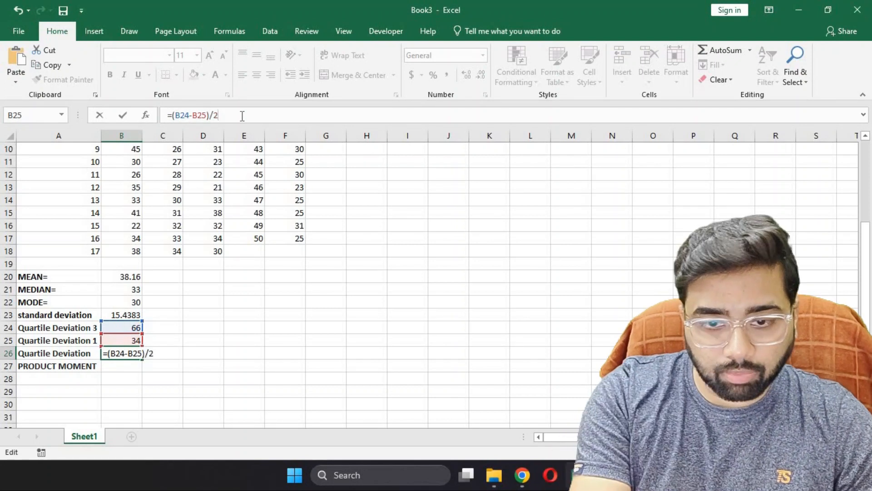
key("Return")
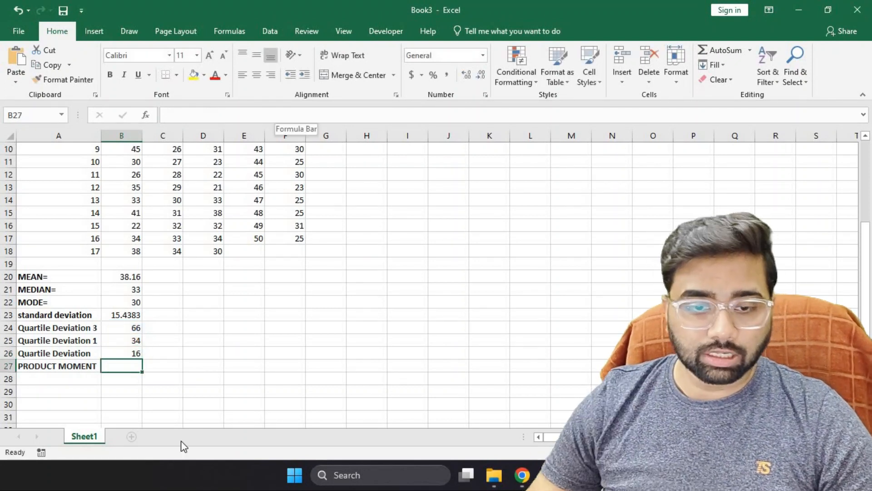
left_click(124, 357)
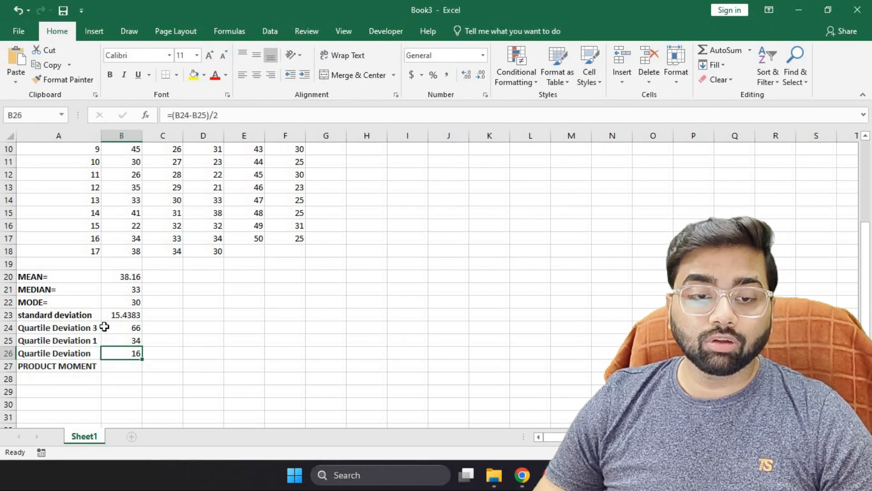
left_click(119, 331)
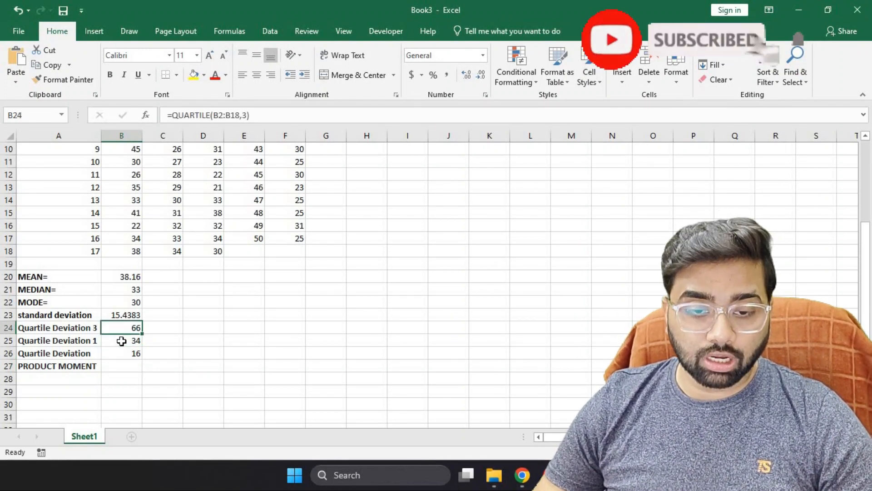
left_click(121, 341)
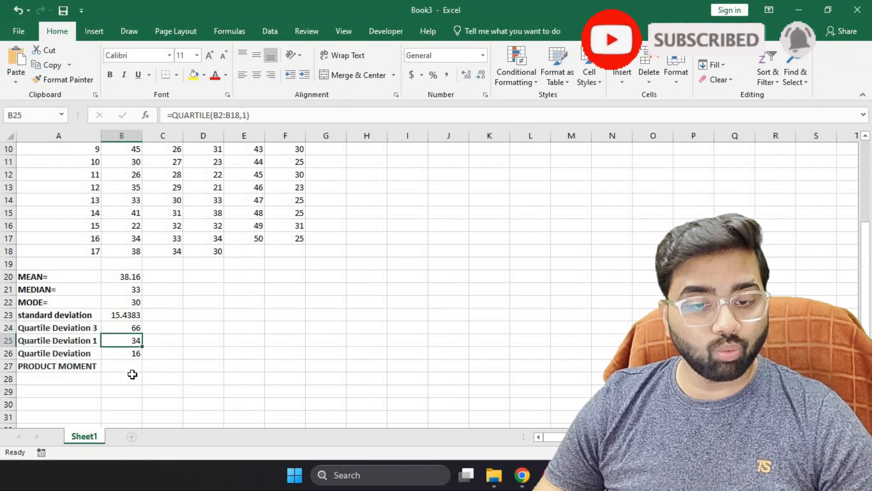
left_click(126, 353)
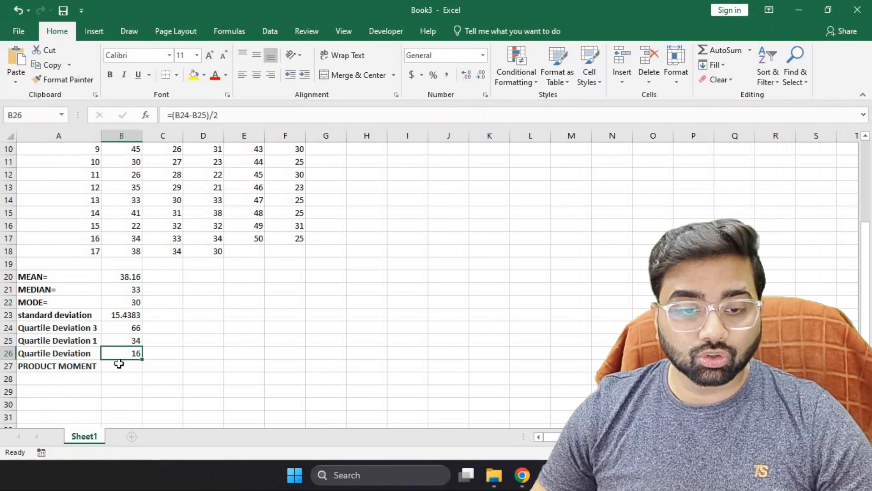
Calculate the product moment of the first two history columns in B27 with the formula =PEARSON(B2:B18,D2:D18)
left_click(119, 364)
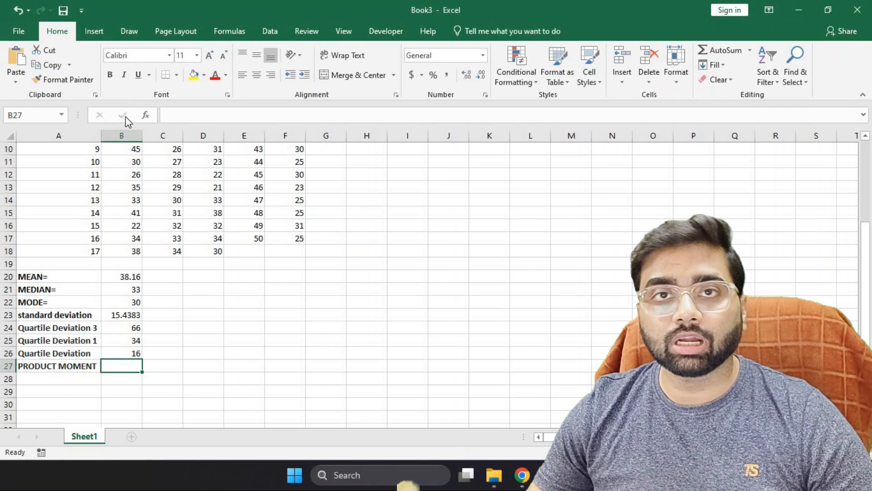
scroll(257, 279, "up", 3)
scroll(226, 309, "down", 4)
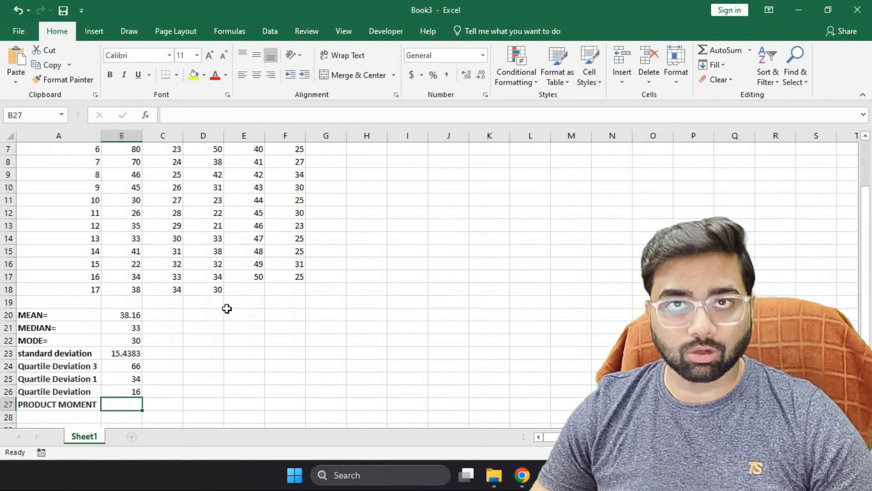
key("F2")
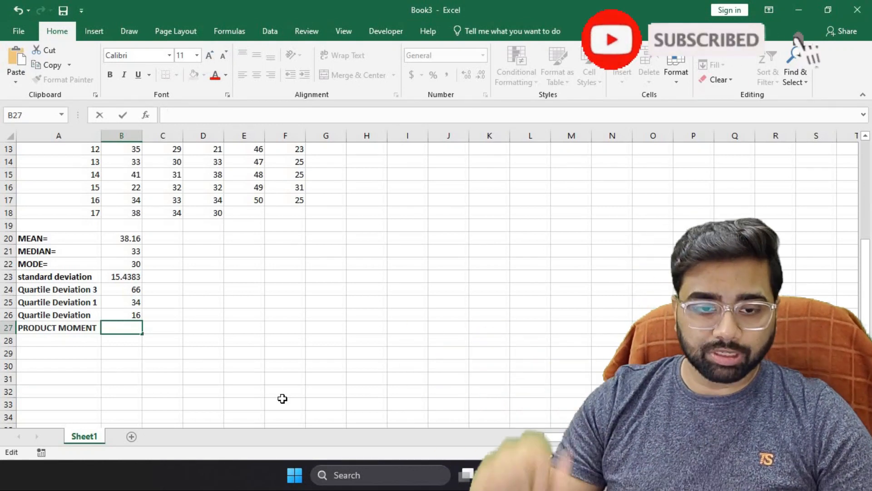
type("=")
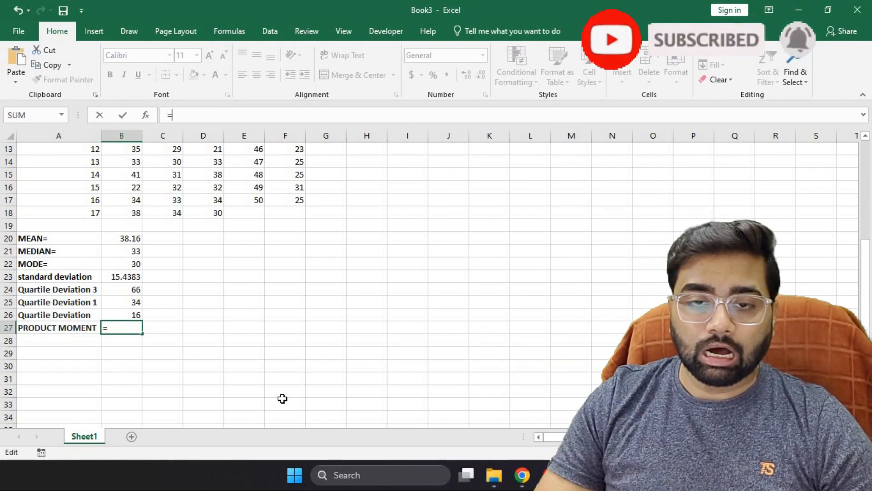
type("PER")
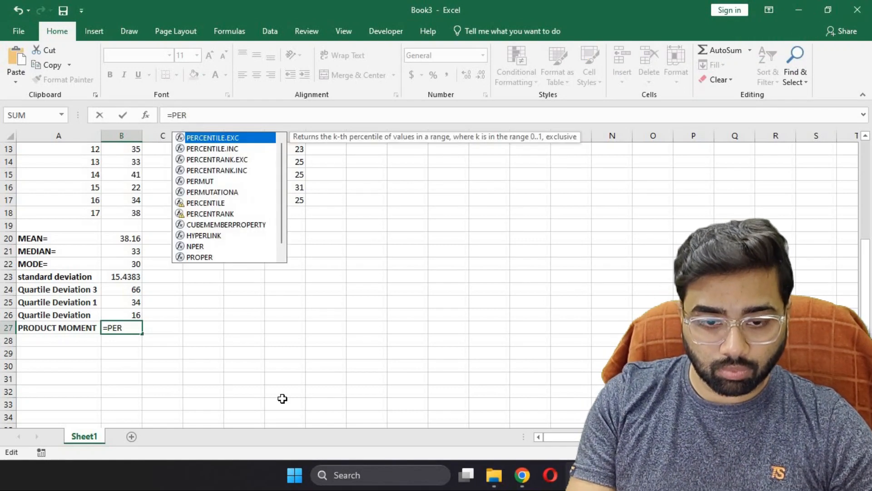
type("SON")
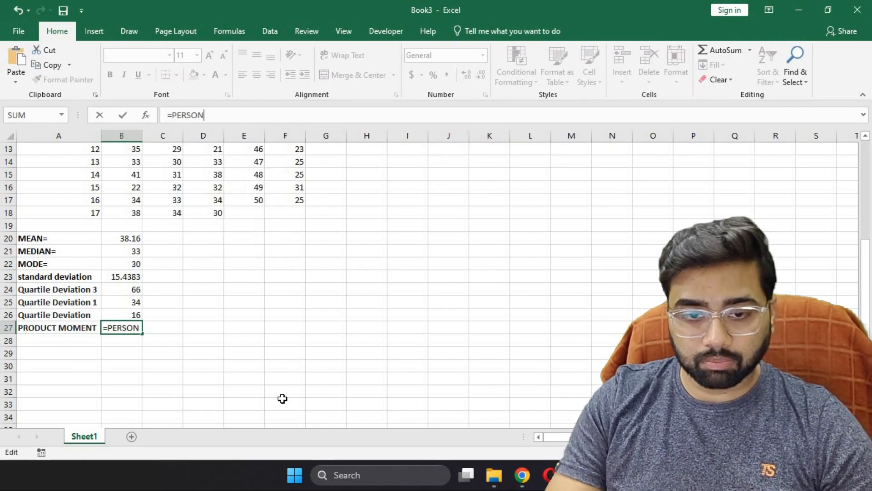
key("BackSpace")
key("BackSpace")
key("BackSpace")
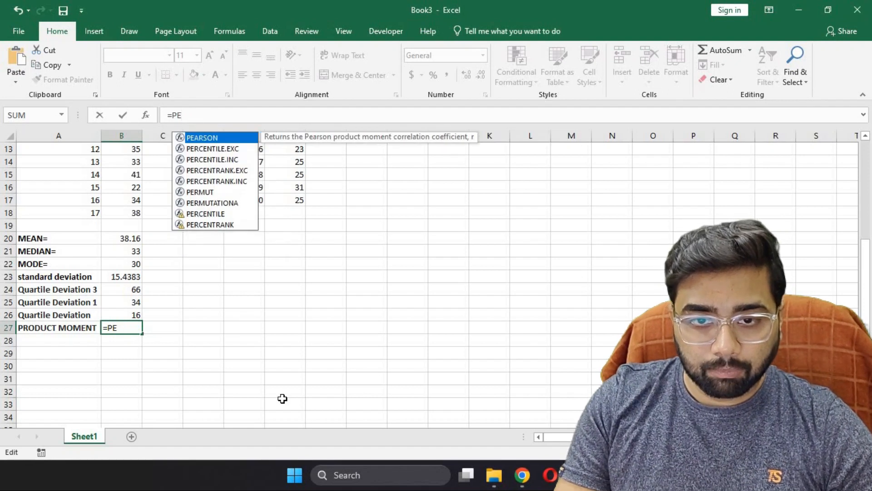
type("ARSON")
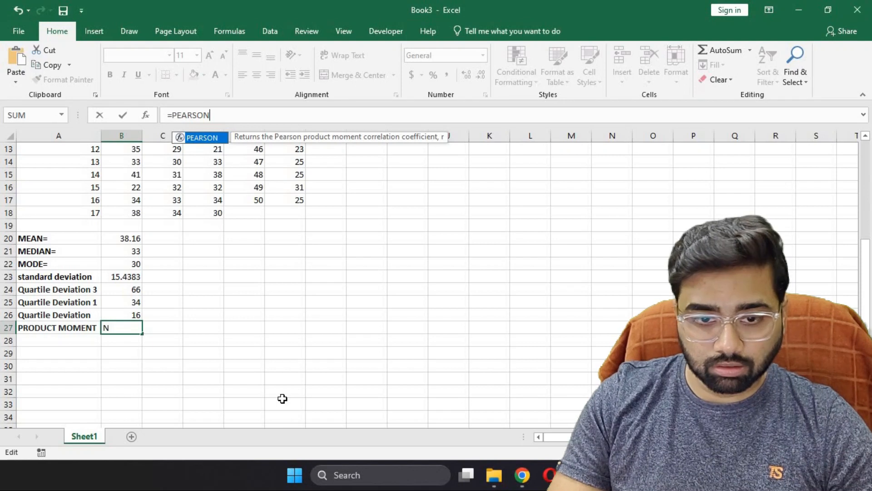
type("(")
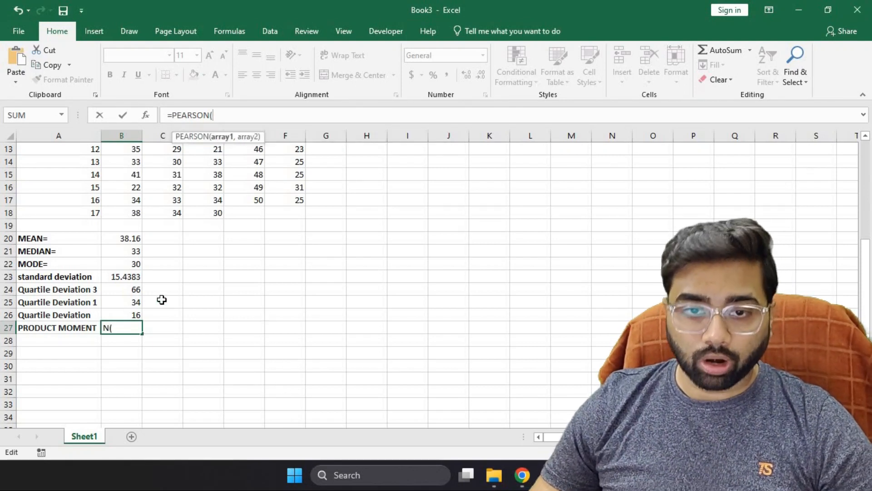
scroll(162, 300, "up", 4)
left_click_drag(122, 162, 122, 366)
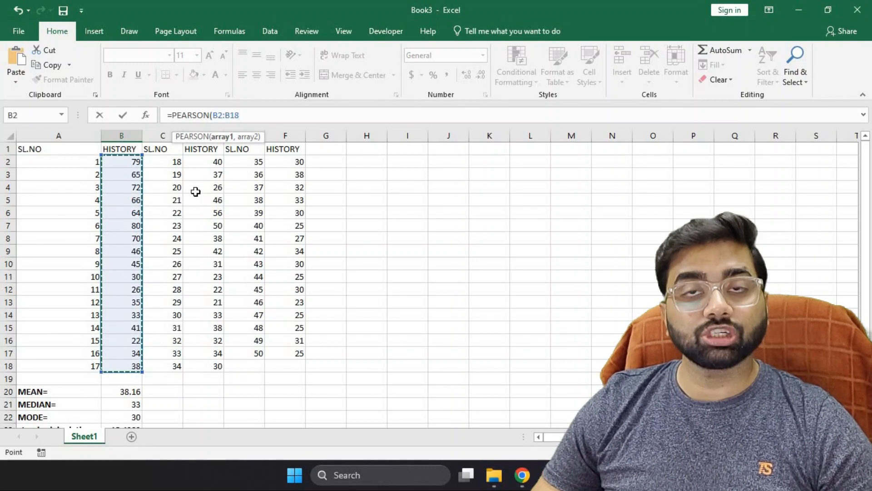
type(",")
left_click_drag(207, 162, 214, 366)
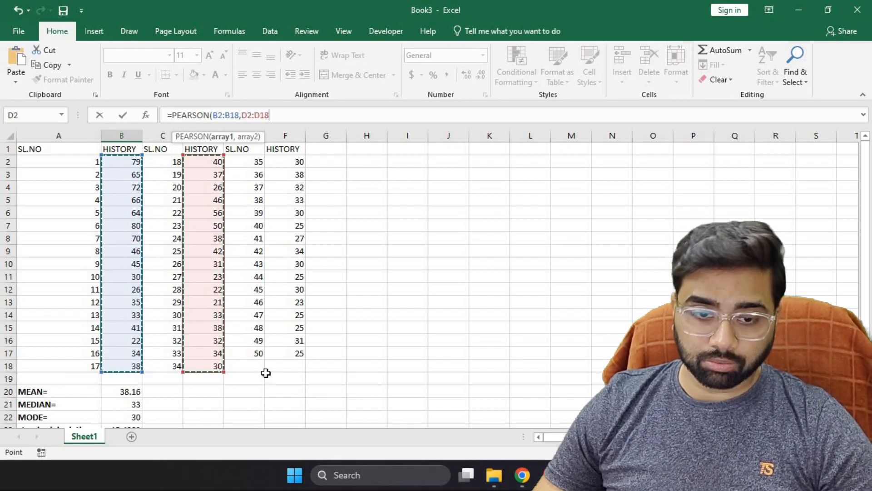
scroll(268, 373, "down", 4)
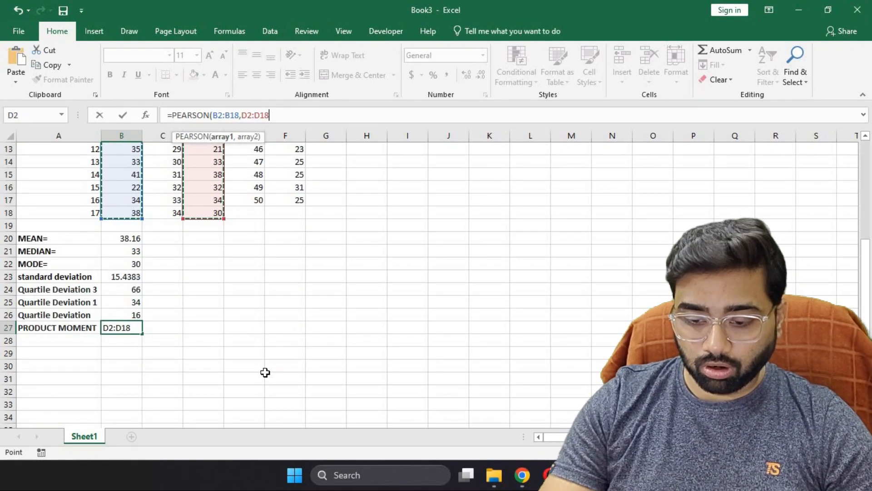
type(")")
key("Return")
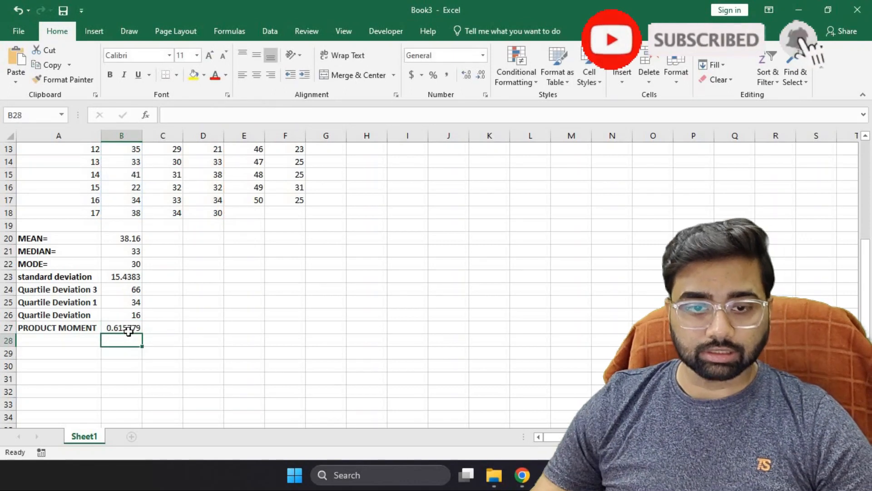
left_click(132, 327)
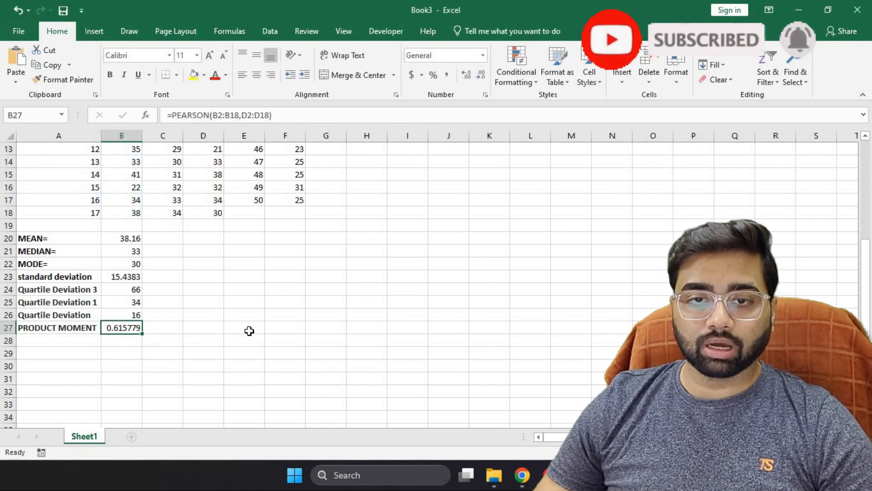